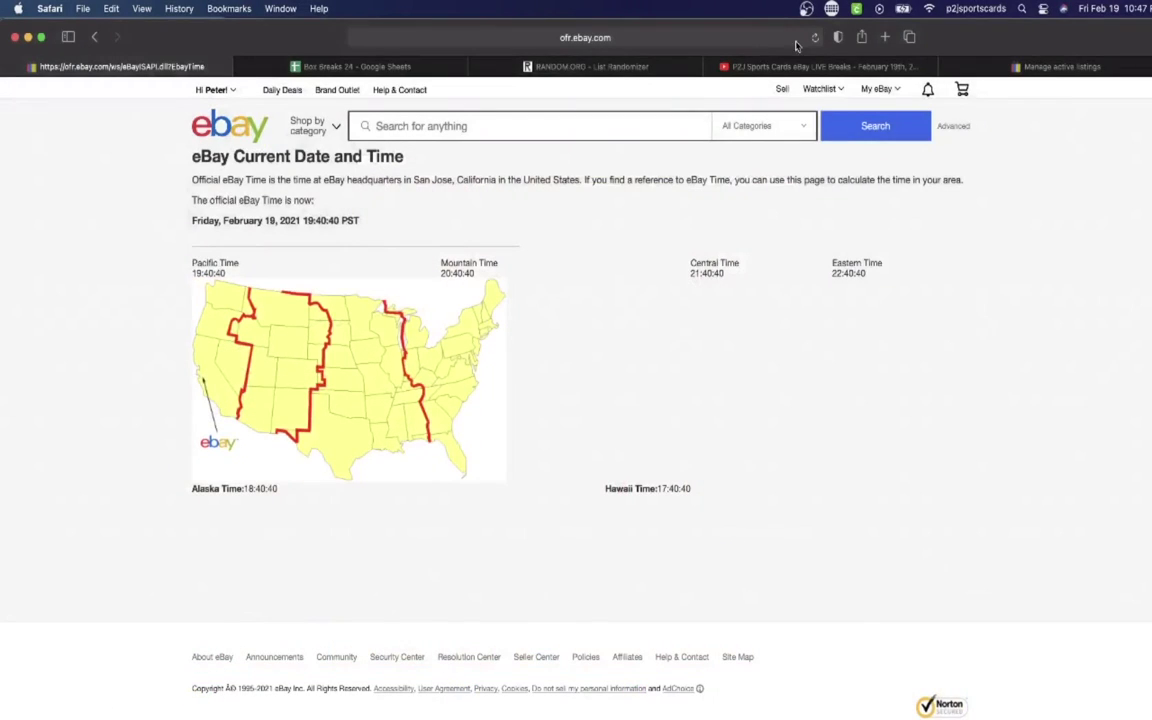
# Refresh the official eBay time page to check the current date and time
pyautogui.click(815, 39)
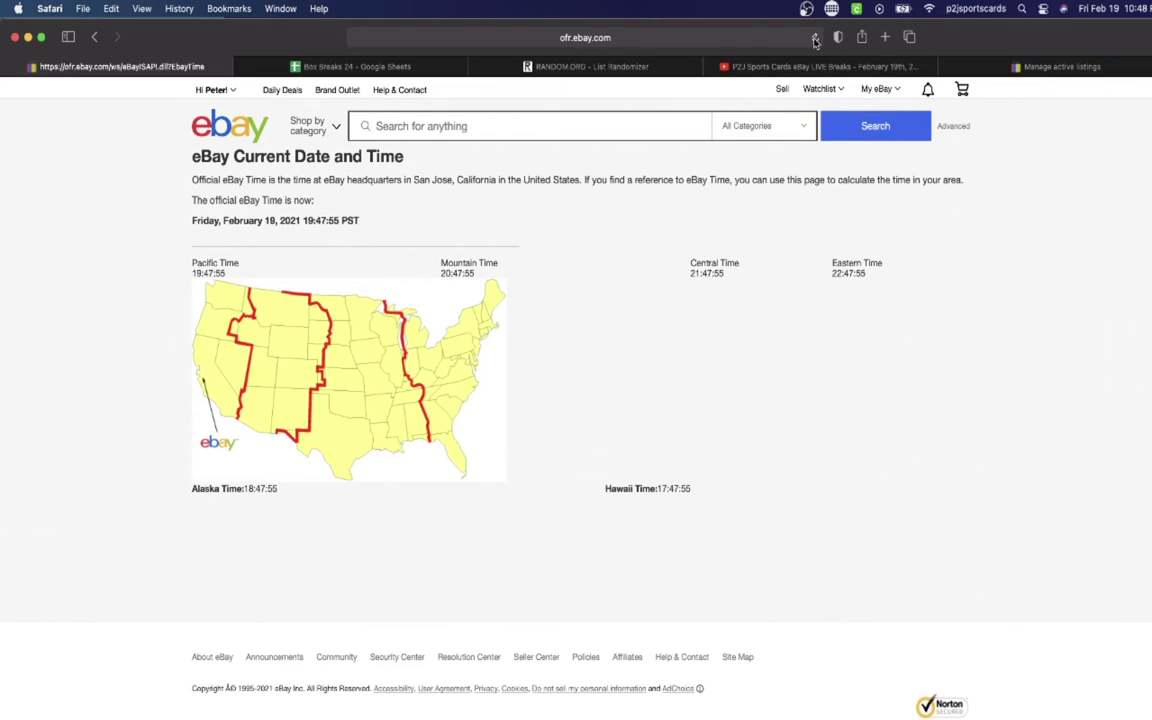
pyautogui.click(815, 39)
# Switch to the Box Breaks 24 sheet and review each participant and their spot count in columns C and D, rows 1 to 30
pyautogui.click(310, 70)
pyautogui.click(335, 203)
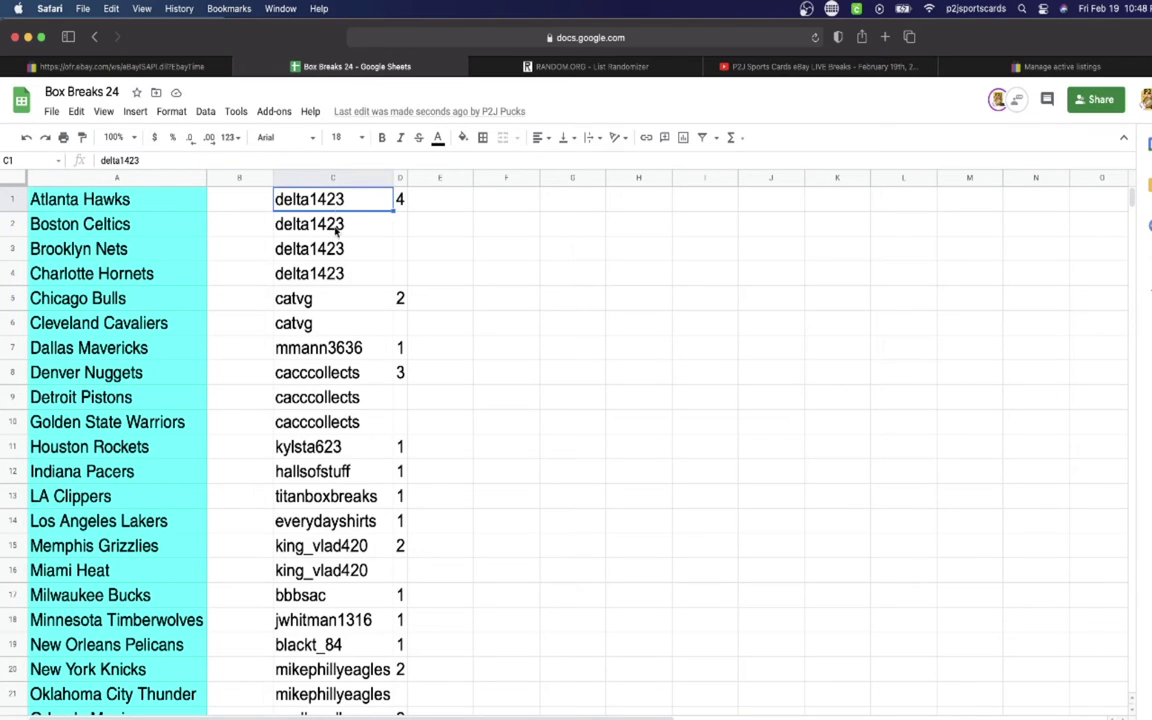
pyautogui.click(331, 298)
pyautogui.click(331, 349)
pyautogui.scroll(-3, 331, 349)
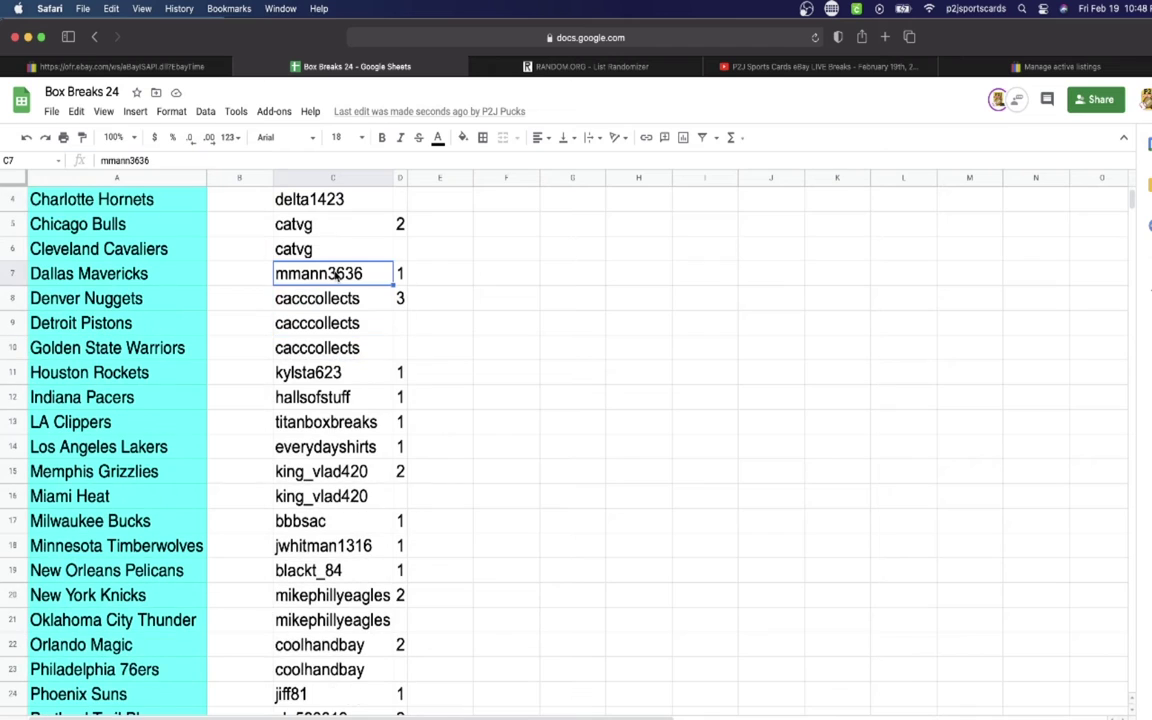
pyautogui.click(341, 300)
pyautogui.scroll(-1, 341, 300)
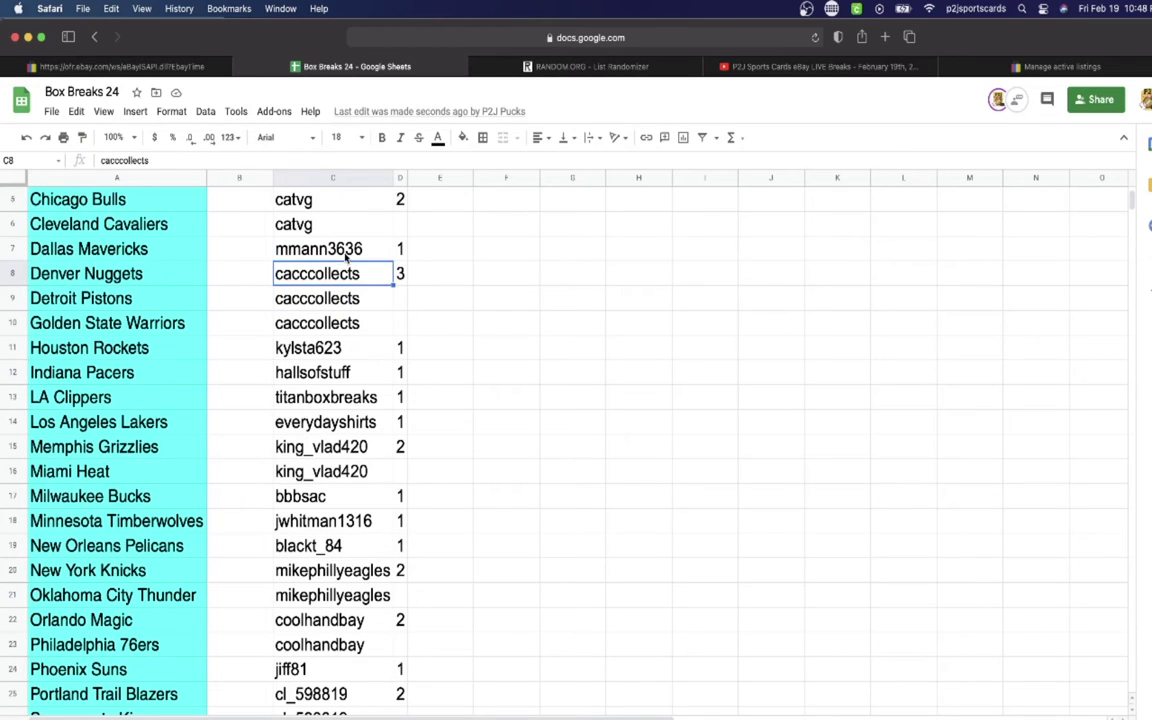
pyautogui.click(333, 347)
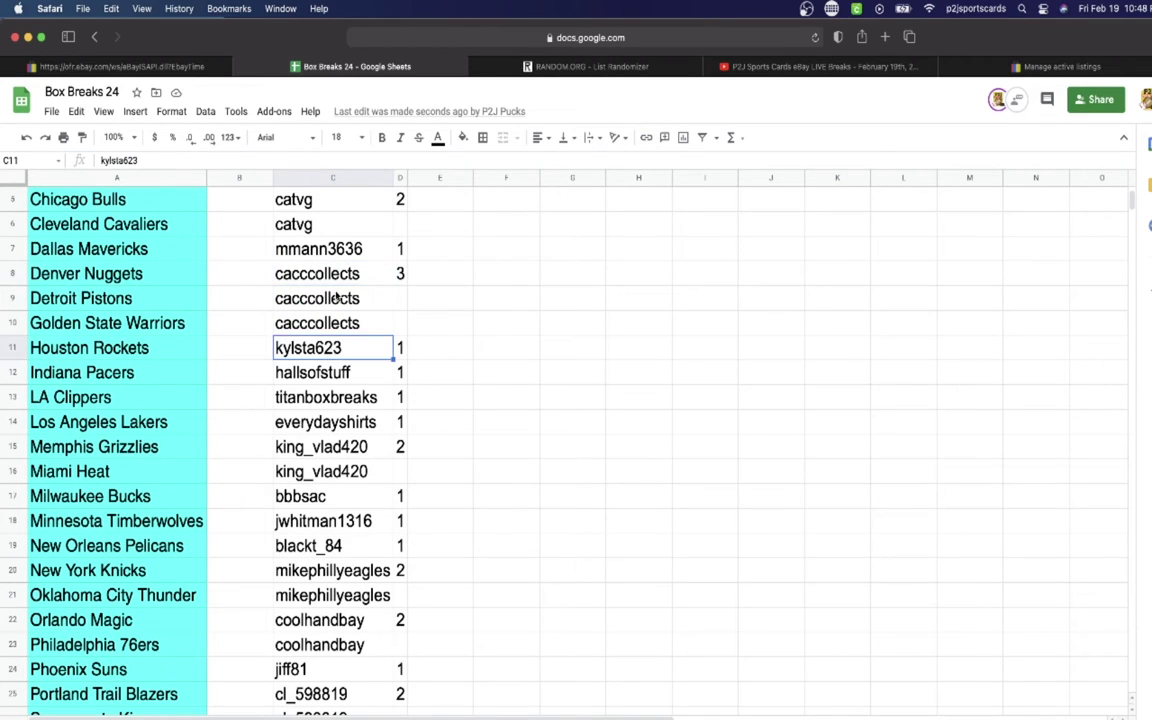
pyautogui.scroll(-2, 305, 267)
pyautogui.click(311, 323)
pyautogui.scroll(-2, 338, 262)
pyautogui.click(310, 296)
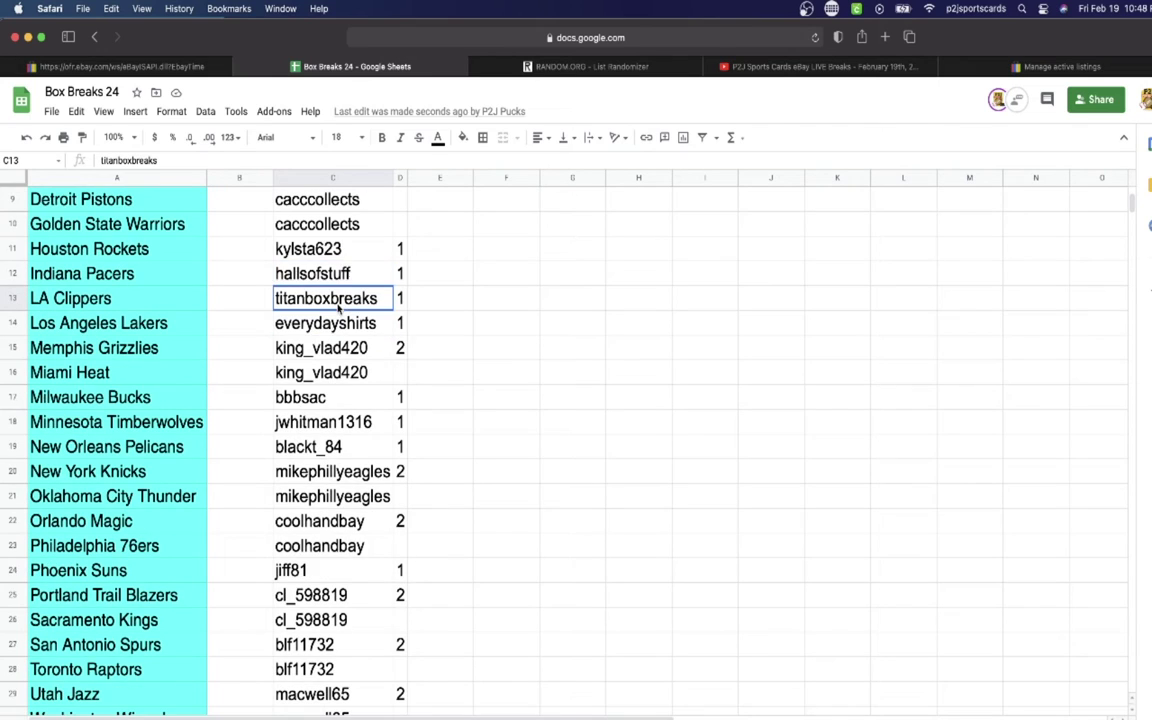
pyautogui.scroll(-2, 310, 275)
pyautogui.click(310, 275)
pyautogui.click(333, 306)
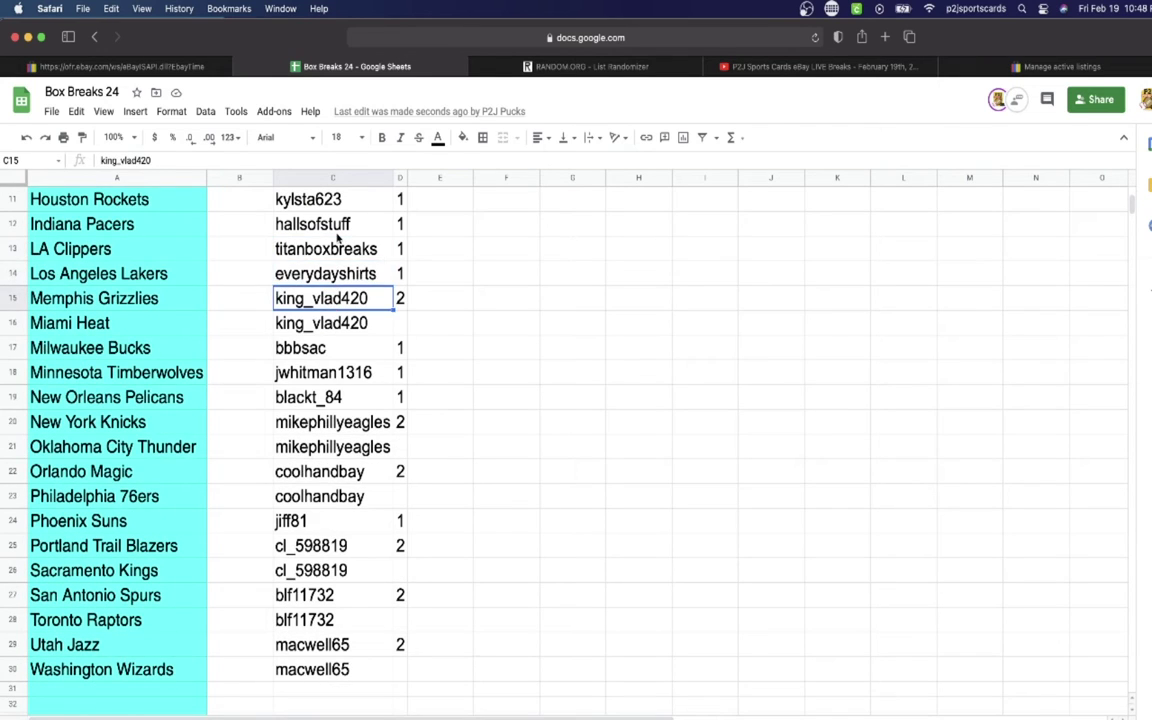
pyautogui.scroll(-2, 334, 304)
pyautogui.click(334, 300)
pyautogui.scroll(-2, 334, 262)
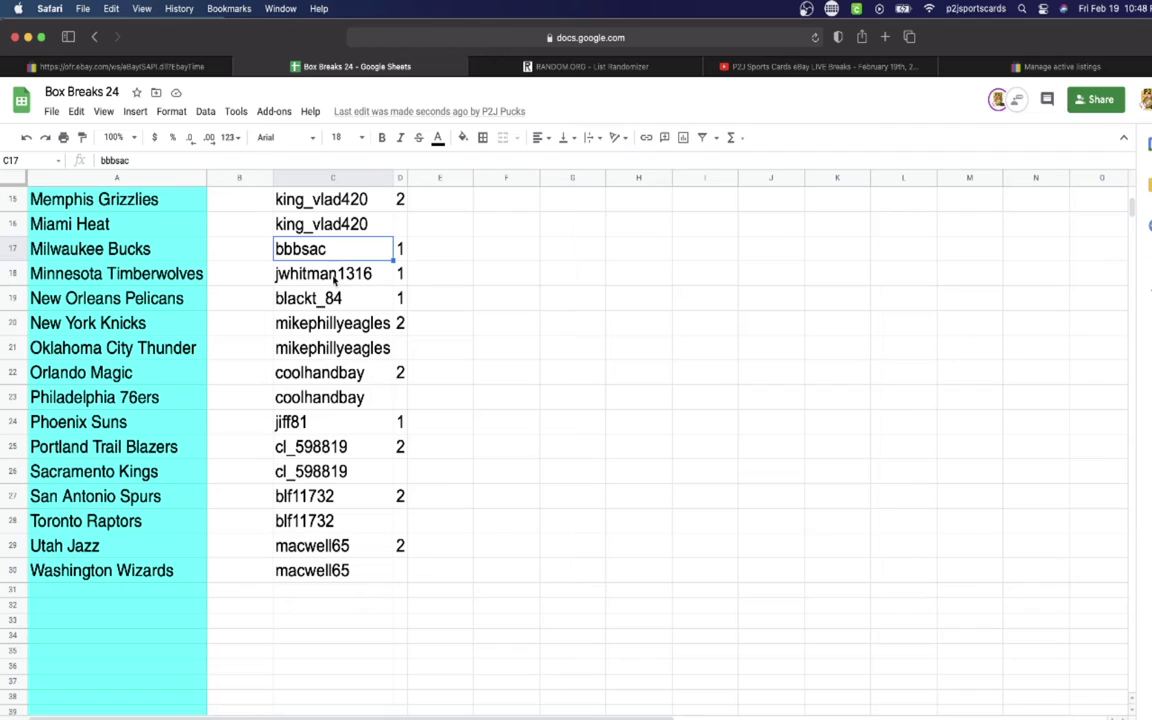
pyautogui.click(326, 274)
pyautogui.click(340, 299)
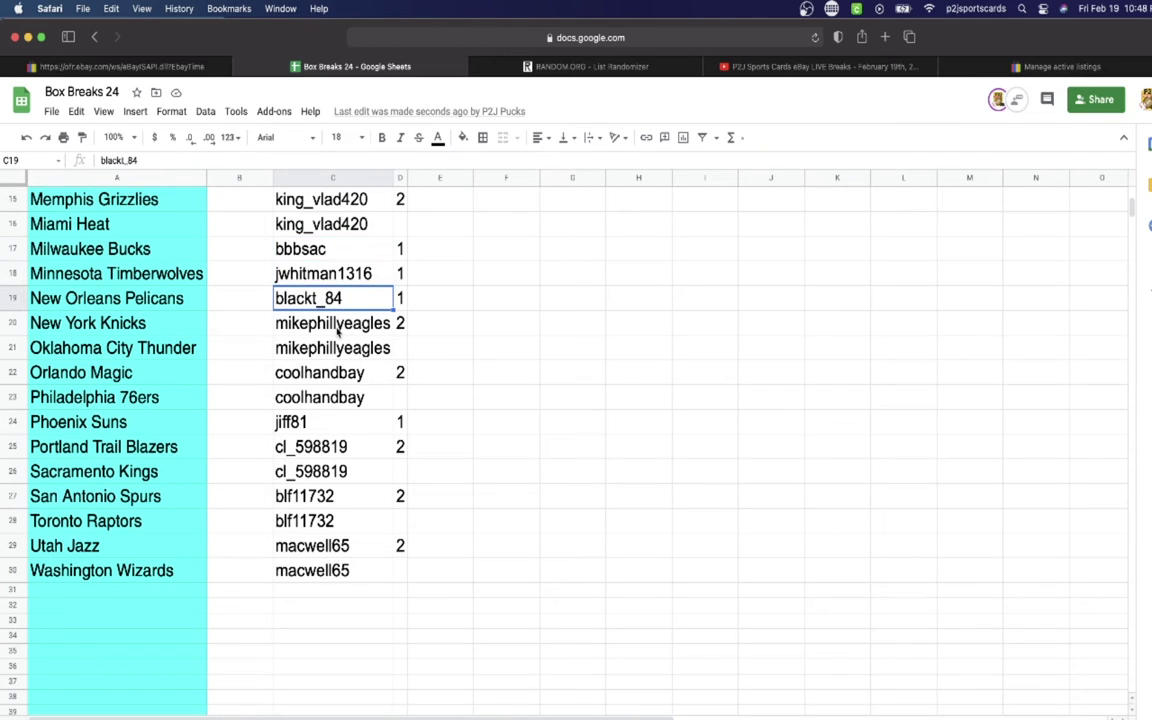
pyautogui.click(310, 323)
pyautogui.click(333, 373)
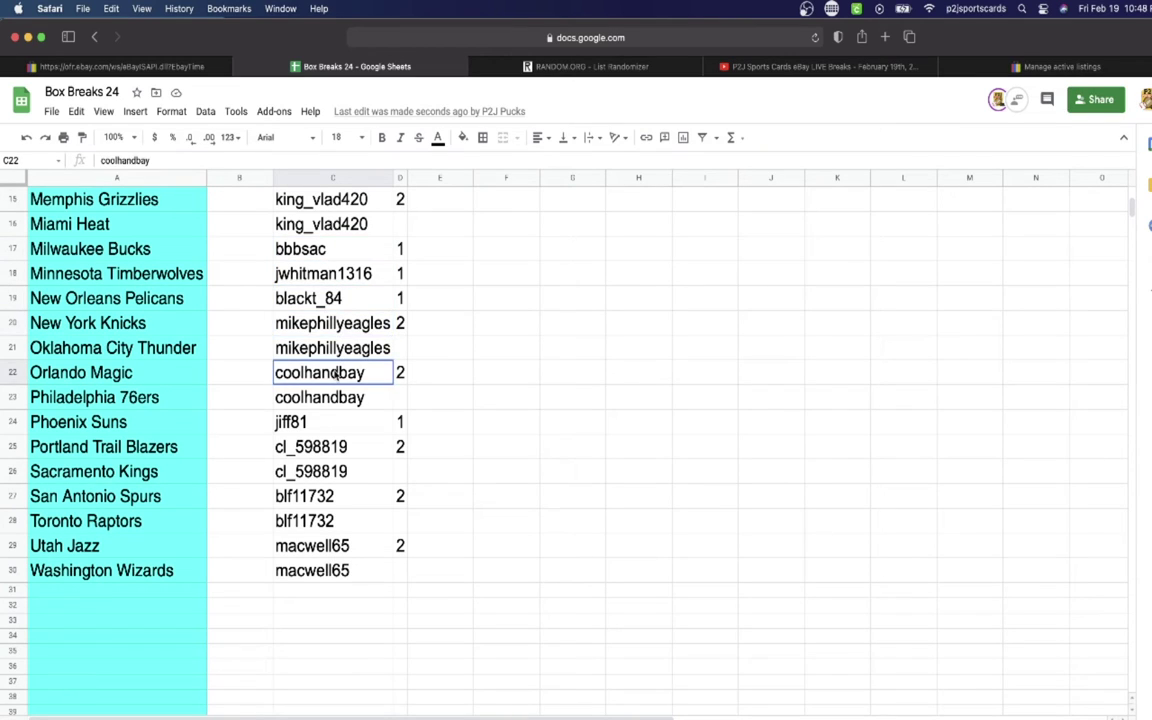
pyautogui.click(301, 424)
pyautogui.click(323, 450)
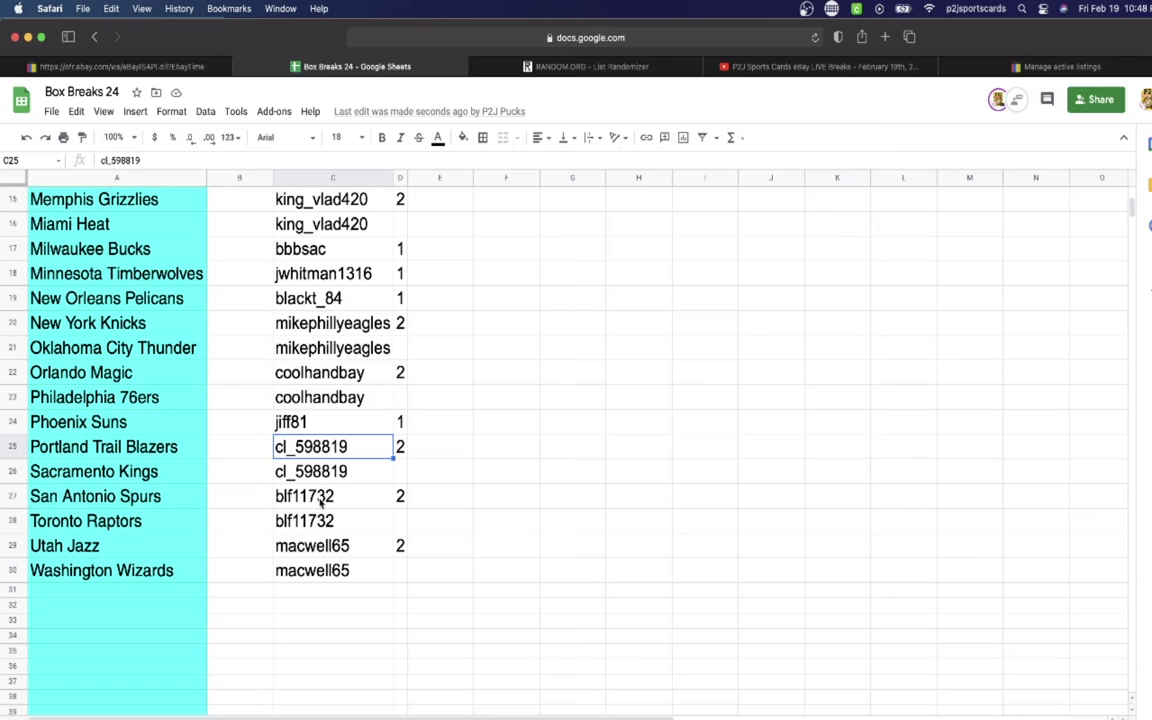
pyautogui.click(290, 497)
pyautogui.click(314, 548)
pyautogui.scroll(5, 381, 219)
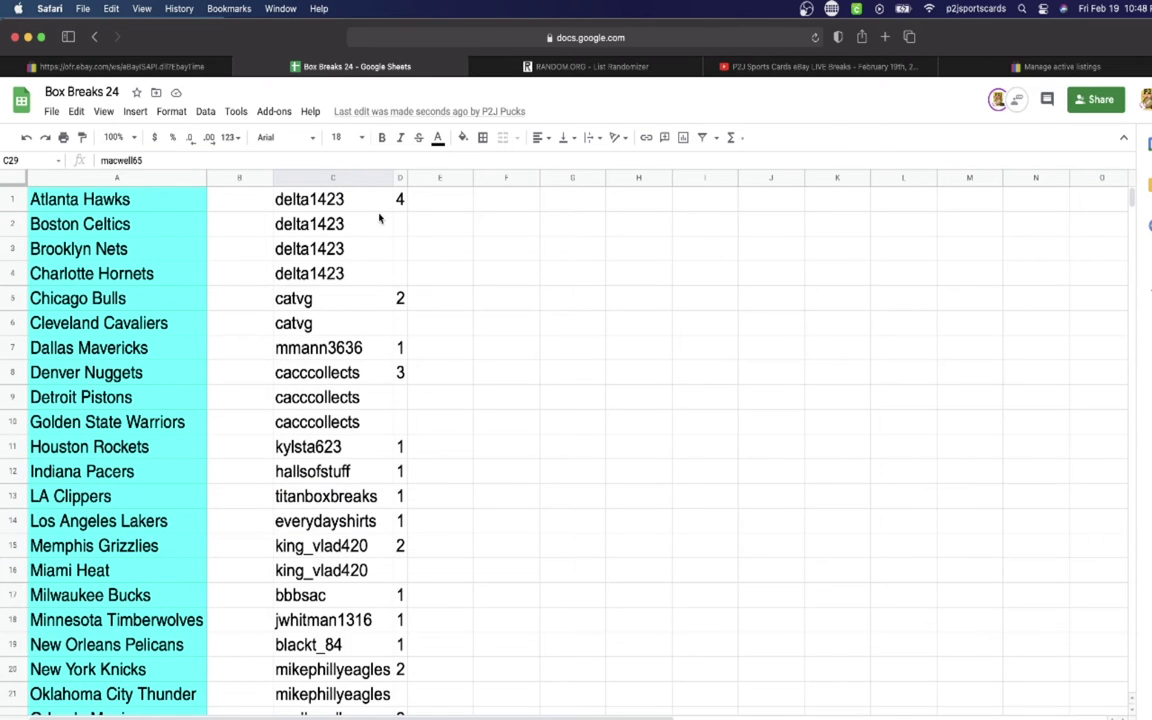
# Copy the whole participant column C and paste it into the list items of the RANDOM.ORG List Randomizer
pyautogui.click(320, 177)
pyautogui.press('super+c')
pyautogui.scroll(-7, 352, 171)
pyautogui.scroll(7, 352, 171)
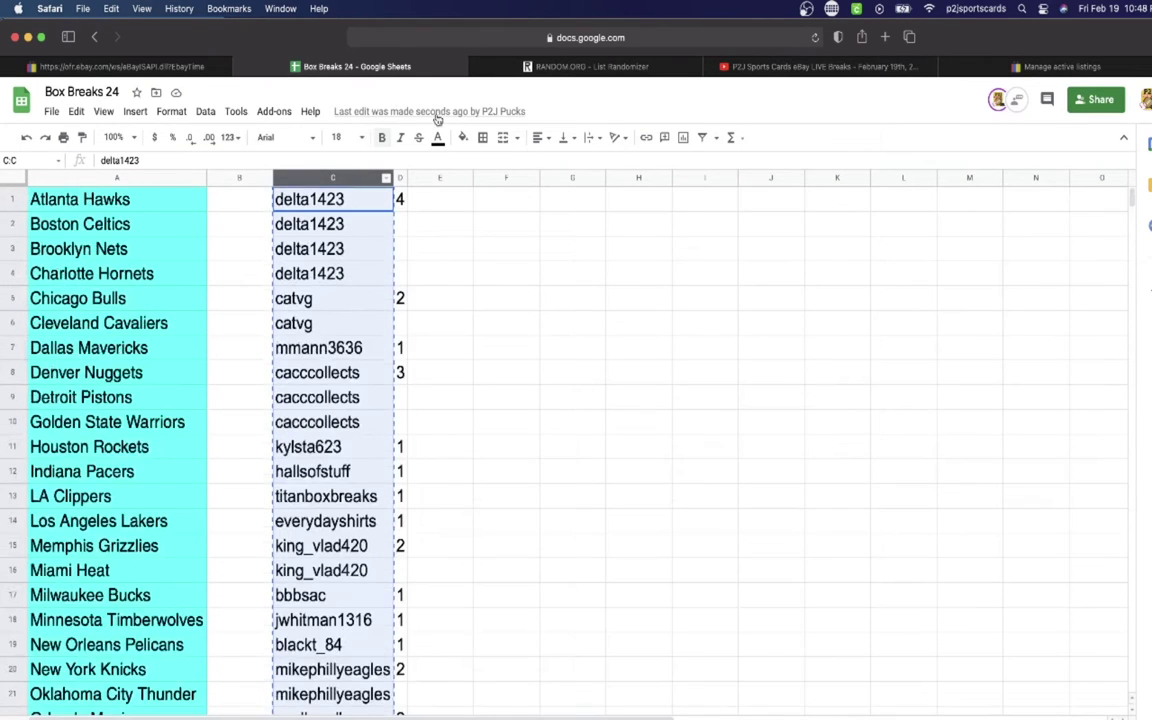
pyautogui.click(588, 66)
pyautogui.click(434, 334)
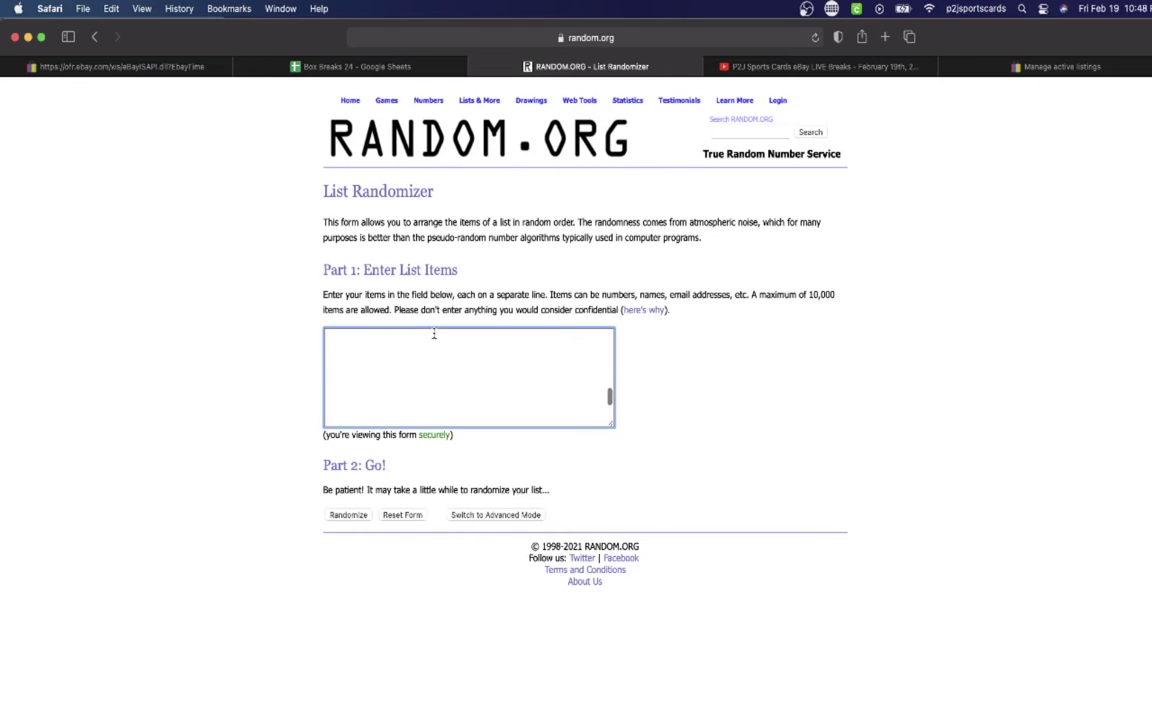
pyautogui.press('super+v')
pyautogui.scroll(-5, 434, 334)
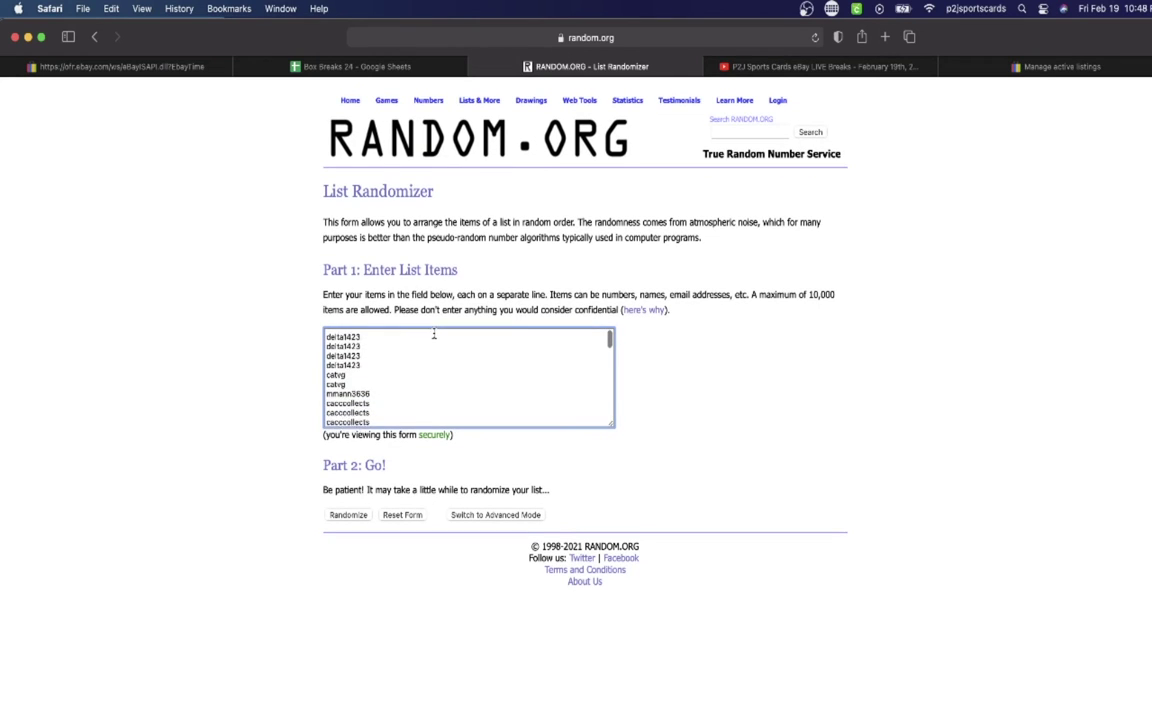
# Randomize the participant list seven times in total
pyautogui.click(348, 515)
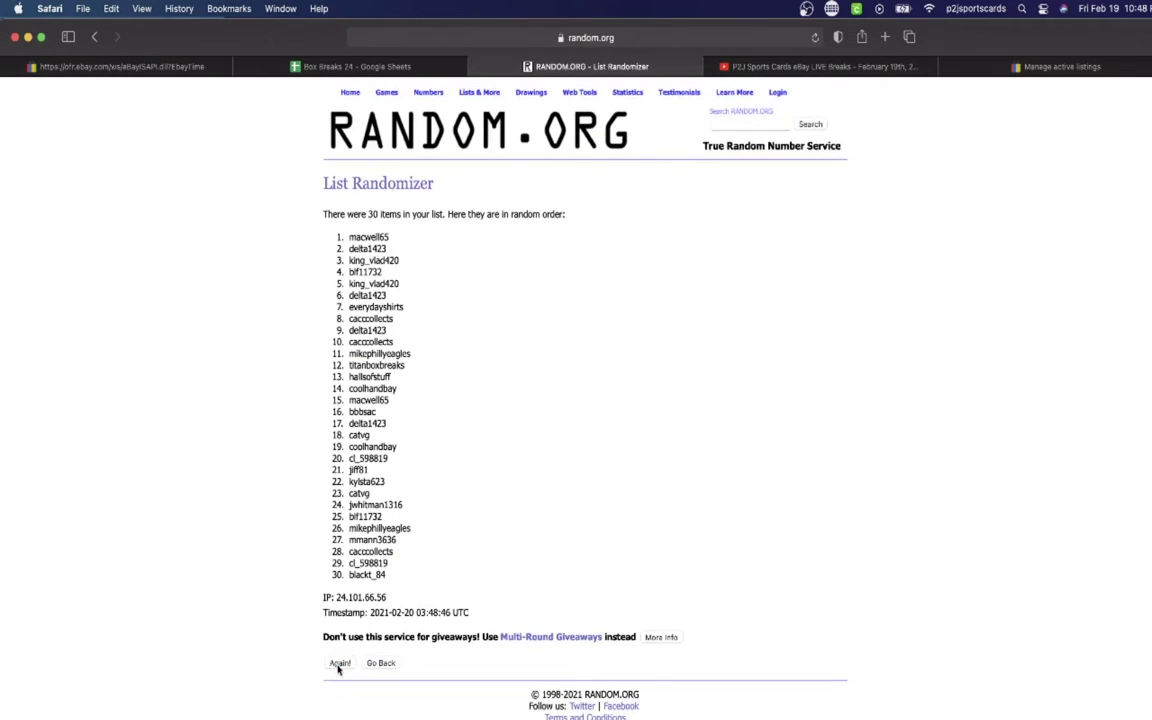
pyautogui.click(340, 660)
pyautogui.click(340, 664)
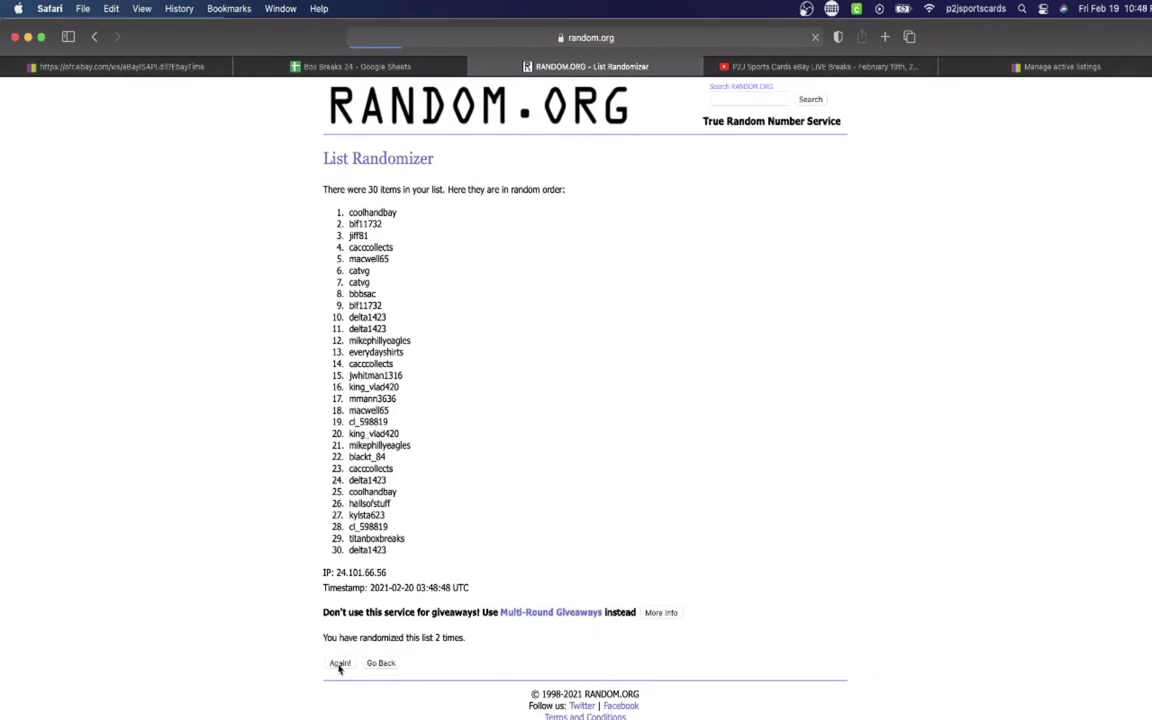
pyautogui.click(340, 664)
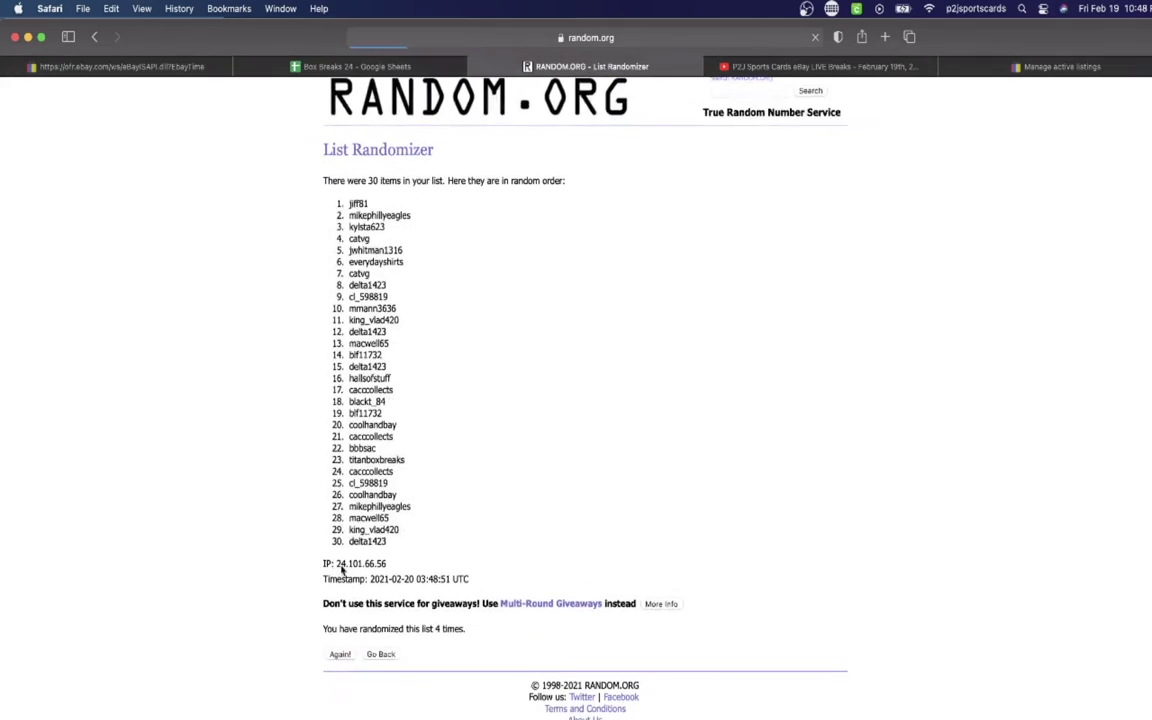
pyautogui.click(340, 661)
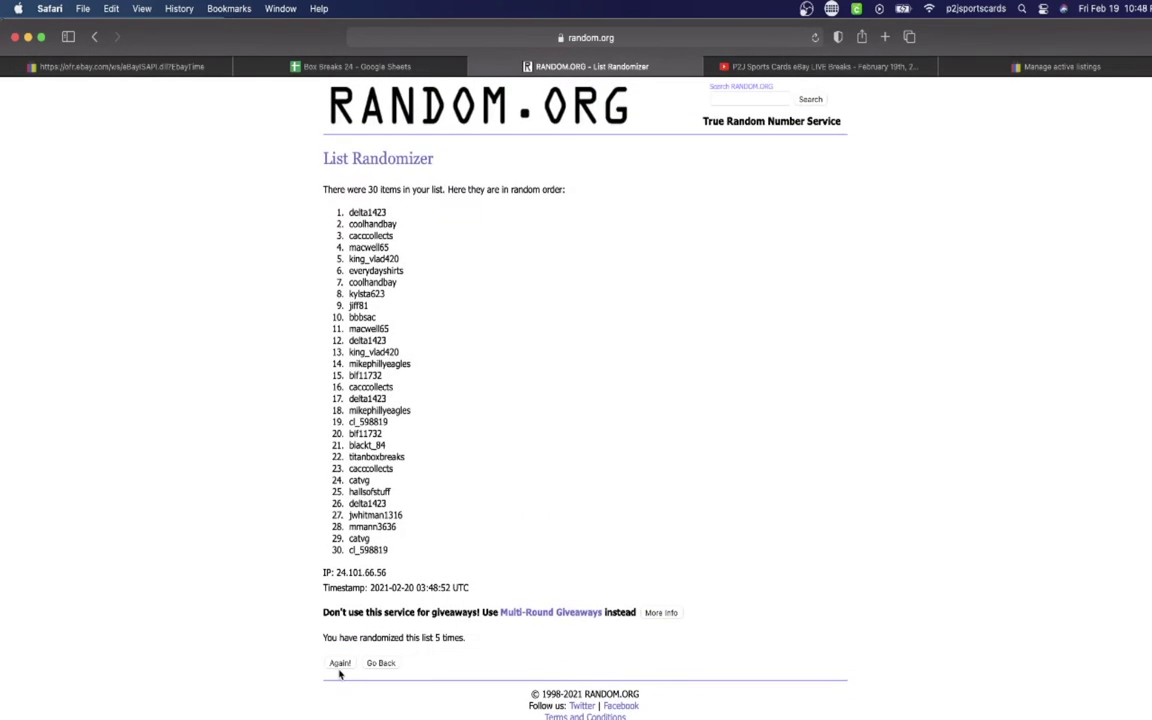
pyautogui.click(344, 661)
pyautogui.click(340, 663)
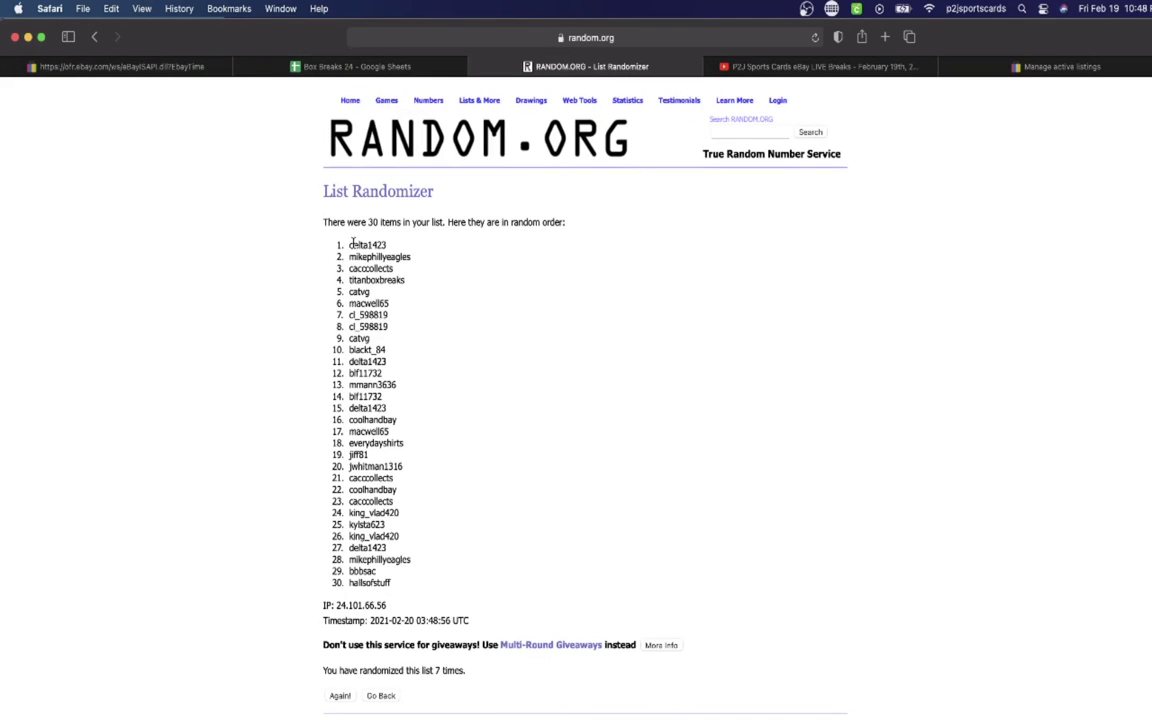
# Copy the randomized 30-item list and paste it into column B of the Box Breaks 24 sheet, beside the team names
pyautogui.moveTo(318, 232); pyautogui.dragTo(440, 581)
pyautogui.hotkey('ctrl', 'c')
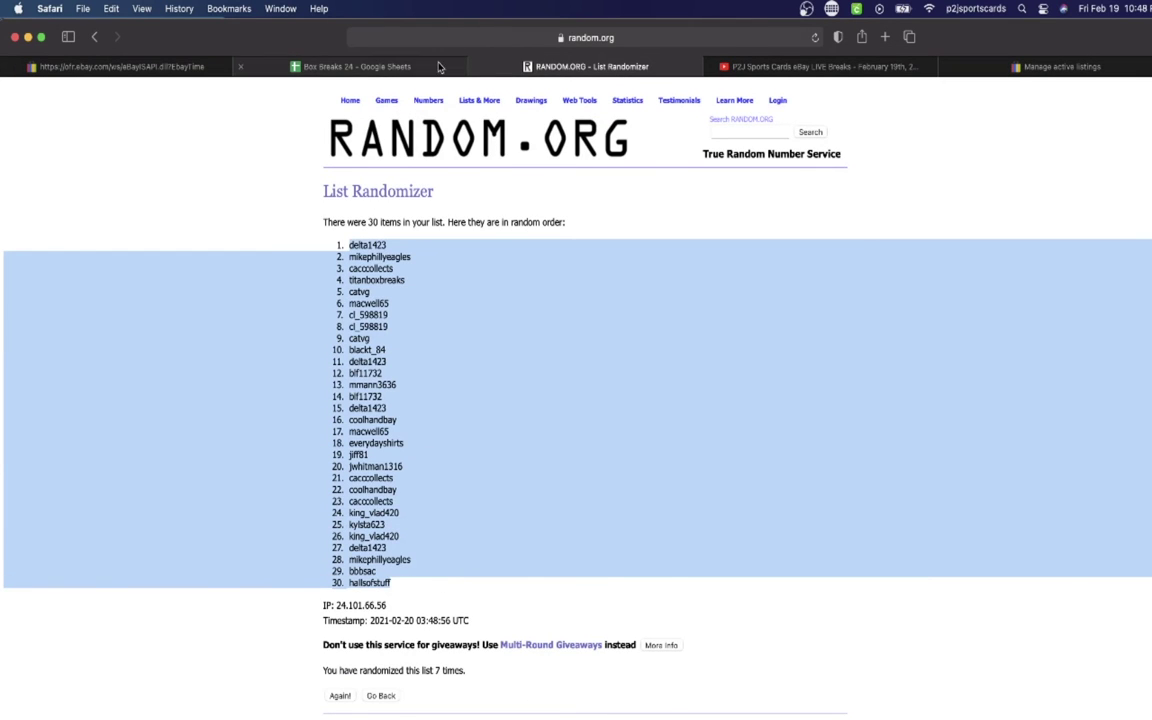
pyautogui.click(355, 66)
pyautogui.hotkey('ctrl', 'v')
# Set the pasted names in column B to font size 18 and fit the column width to its contents
pyautogui.click(365, 145)
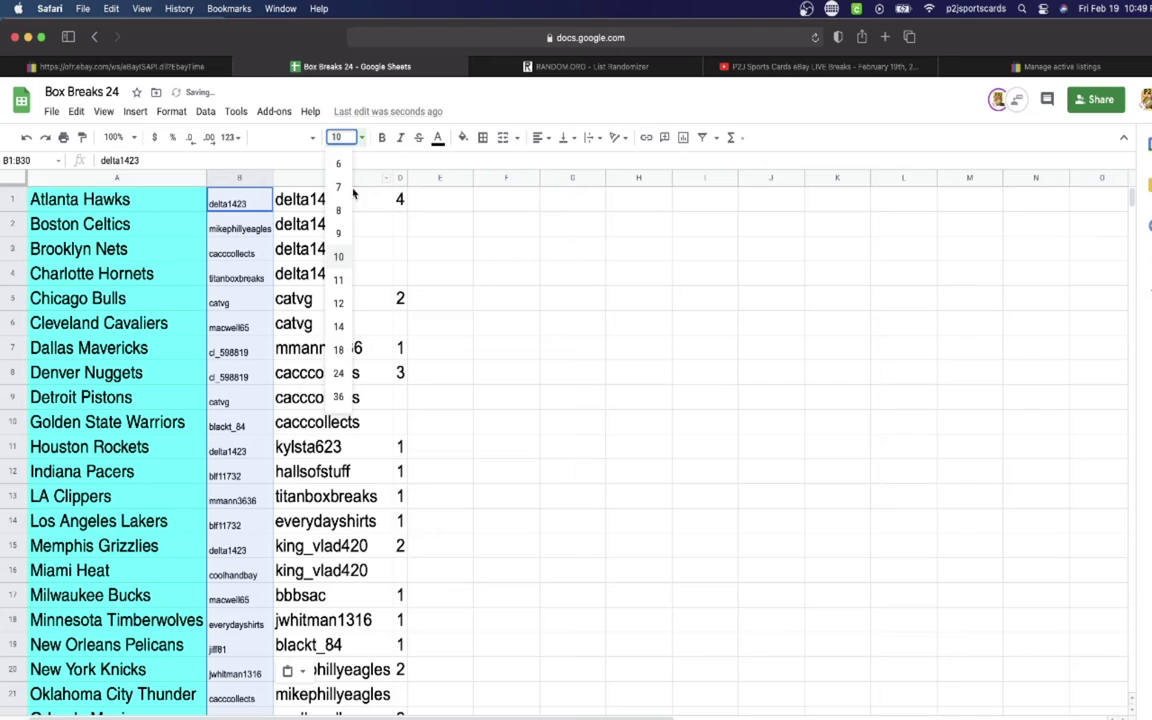
pyautogui.click(305, 316)
pyautogui.doubleClick(271, 176)
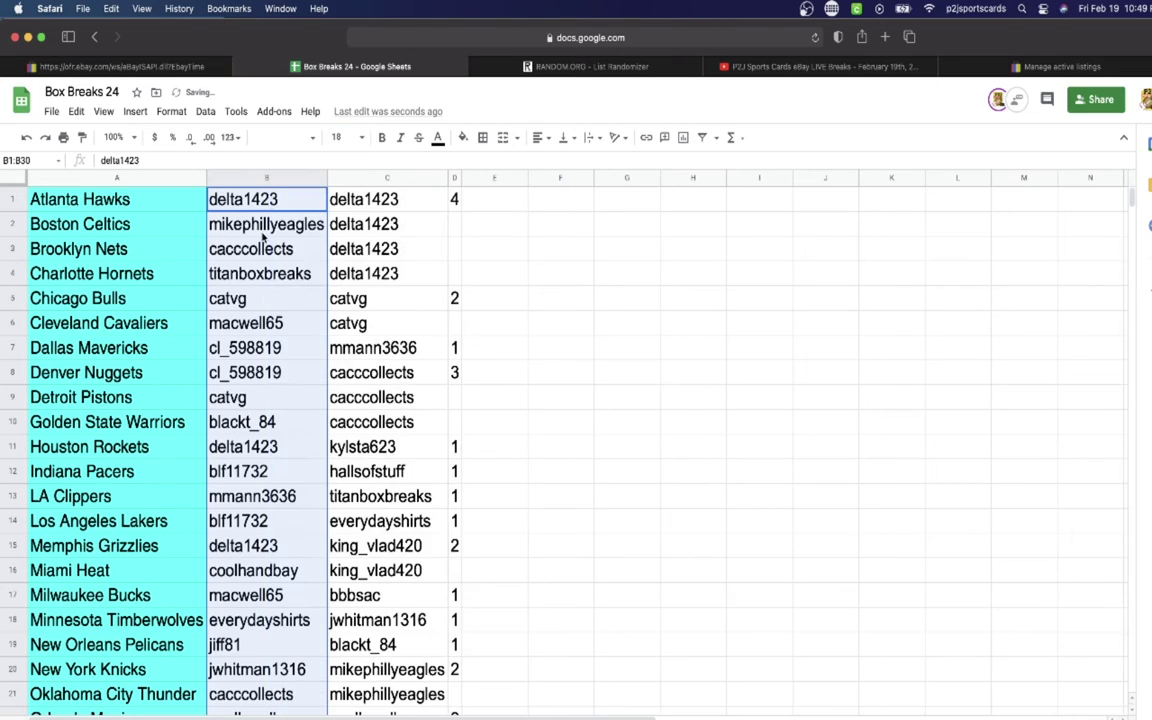
# Review the participant assigned to each team in column B one row at a time, from Atlanta Hawks through Washington Wizards
pyautogui.click(260, 200)
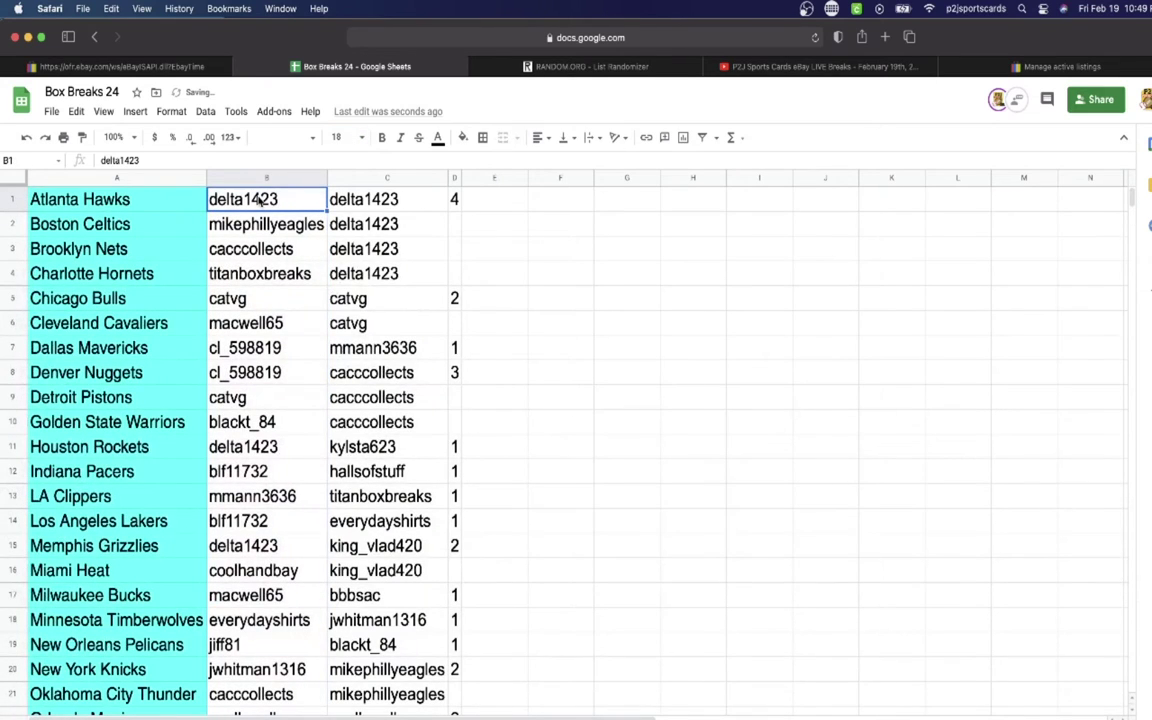
pyautogui.press('Down')
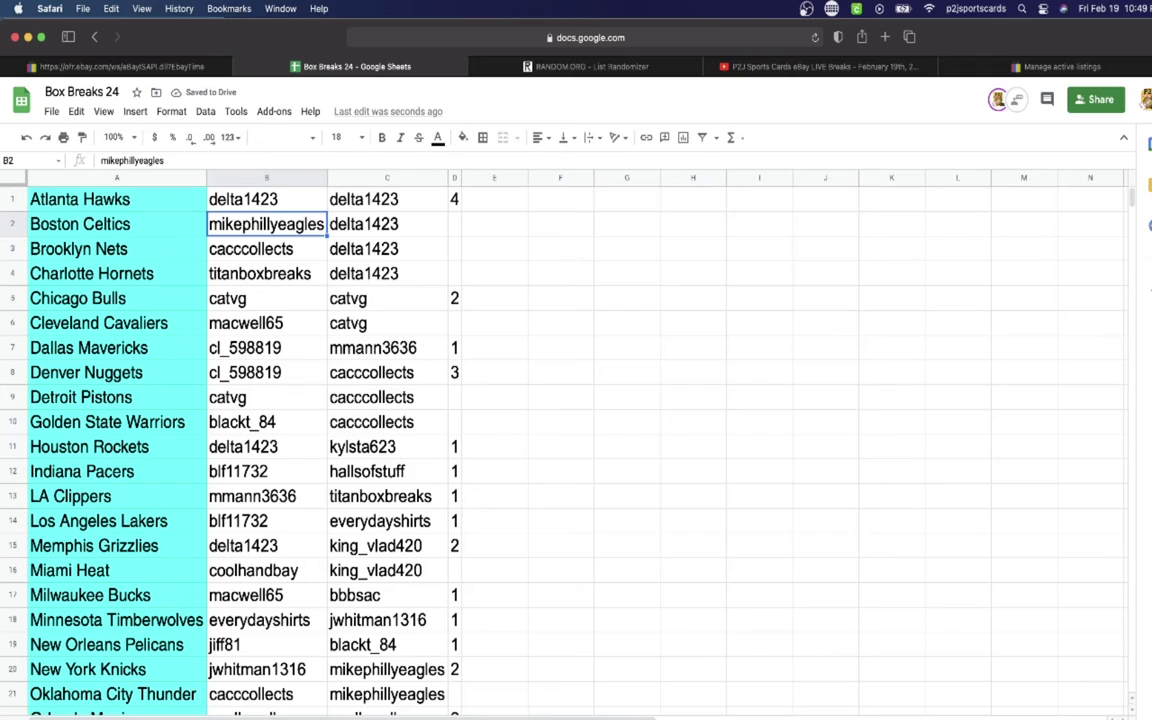
pyautogui.press('Down')
pyautogui.press('Down')
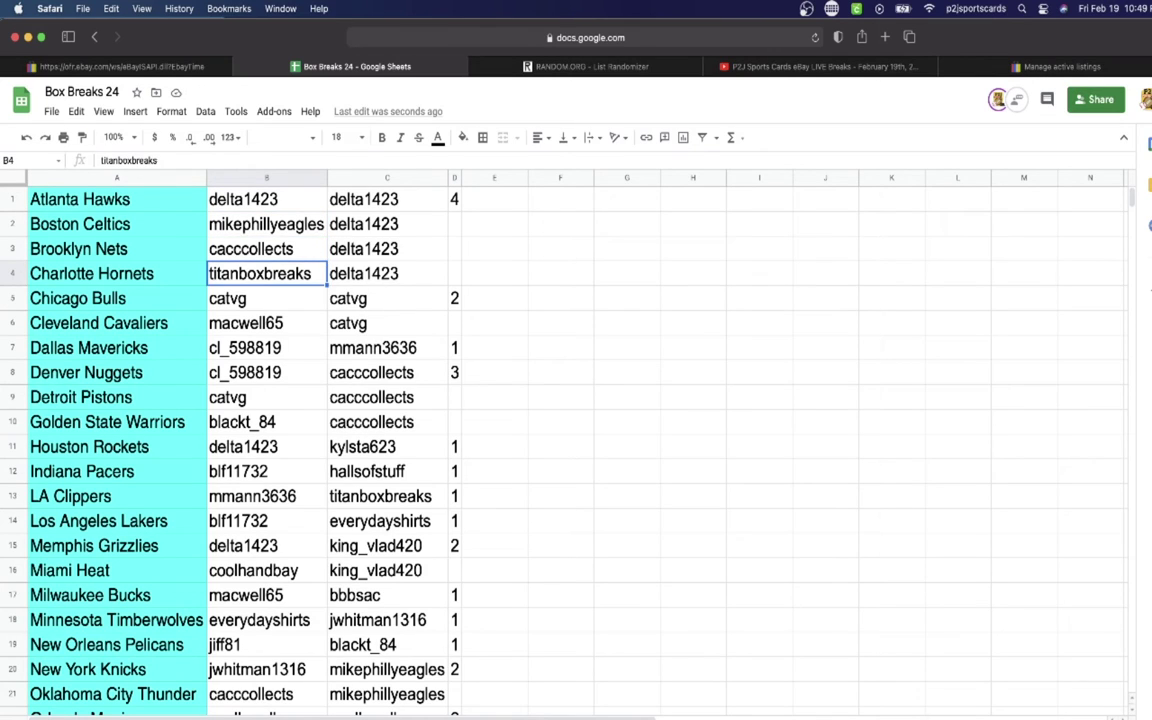
pyautogui.press('Down')
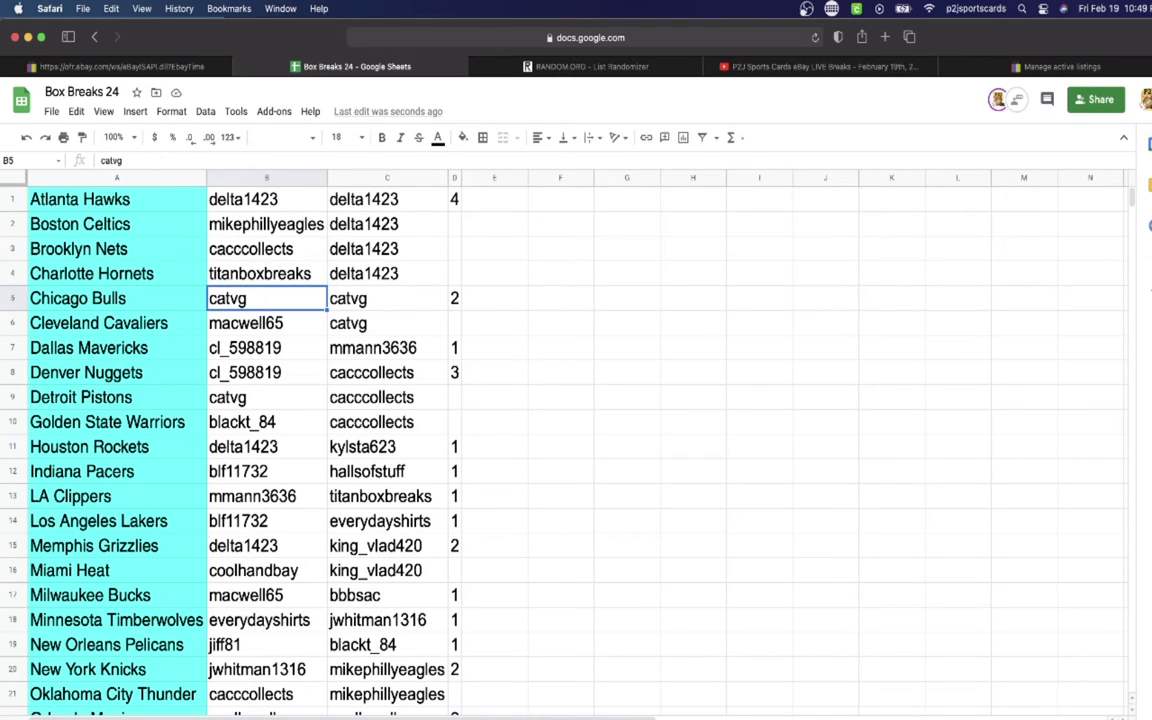
pyautogui.press('Down')
pyautogui.press('Down')
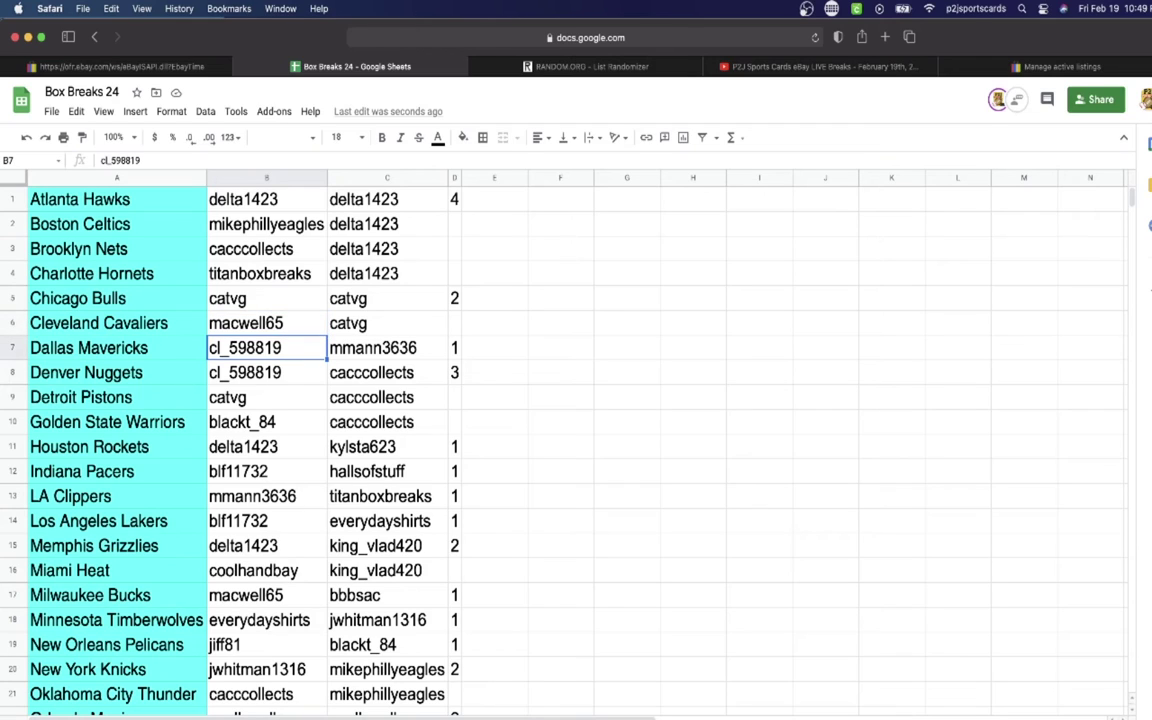
pyautogui.press('Down')
pyautogui.press('Down')
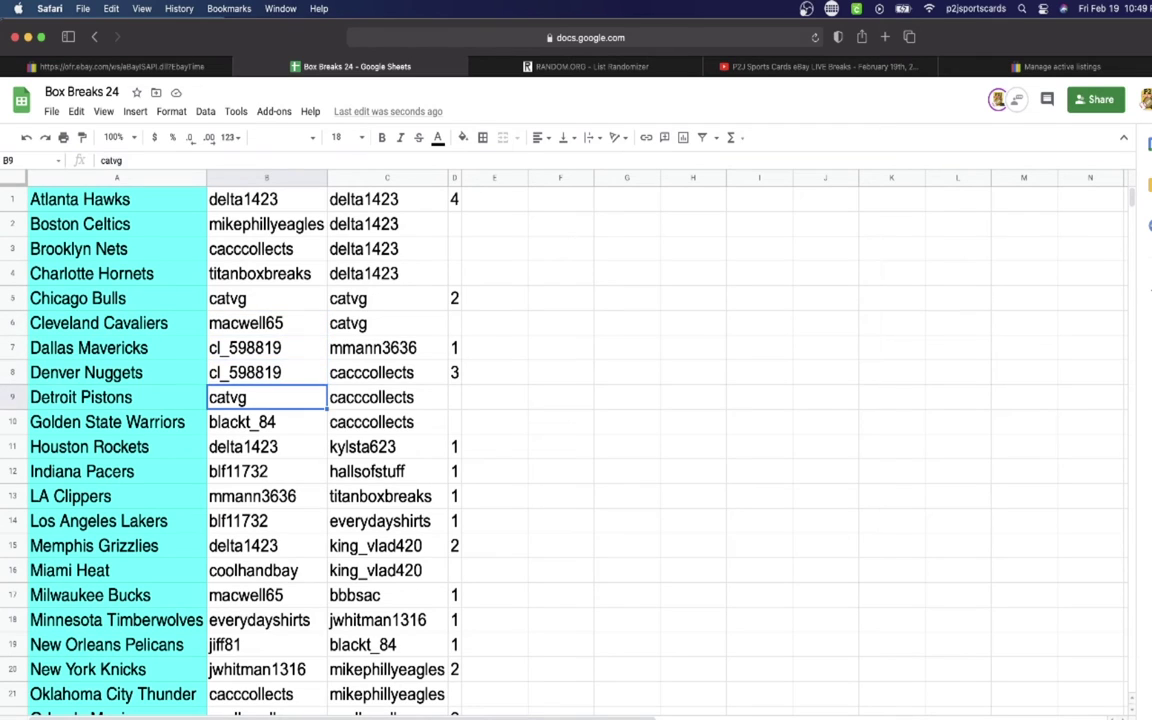
pyautogui.press('Down')
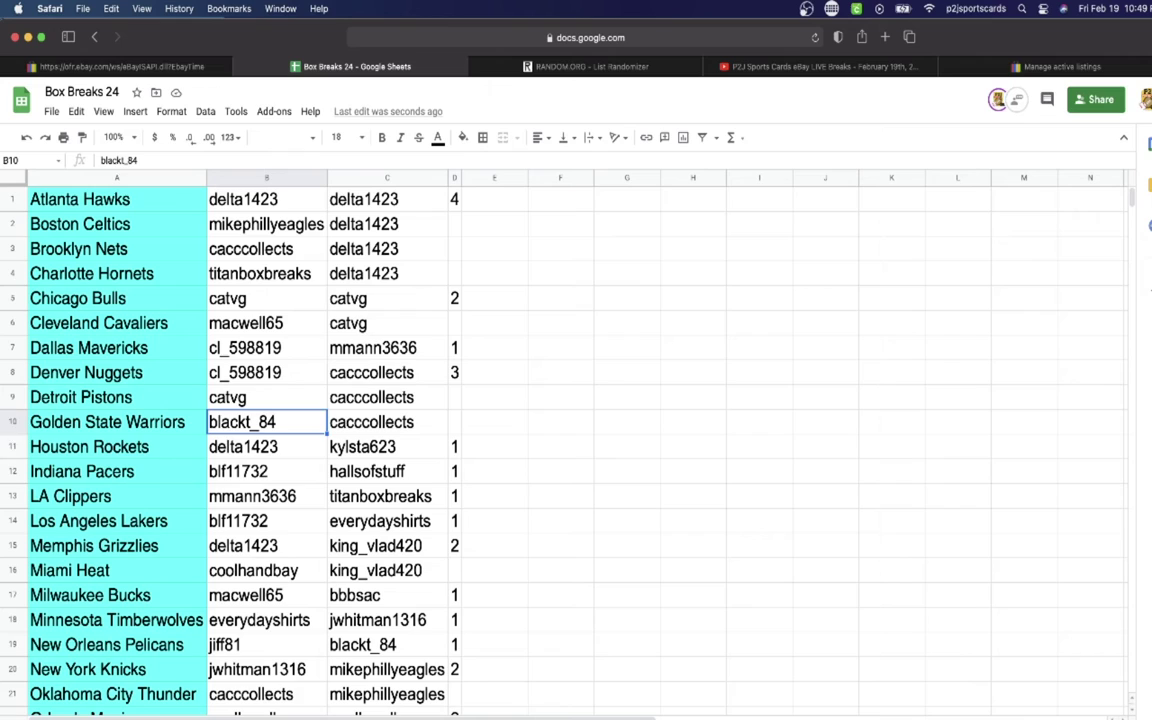
pyautogui.press('Down')
pyautogui.press('Down')
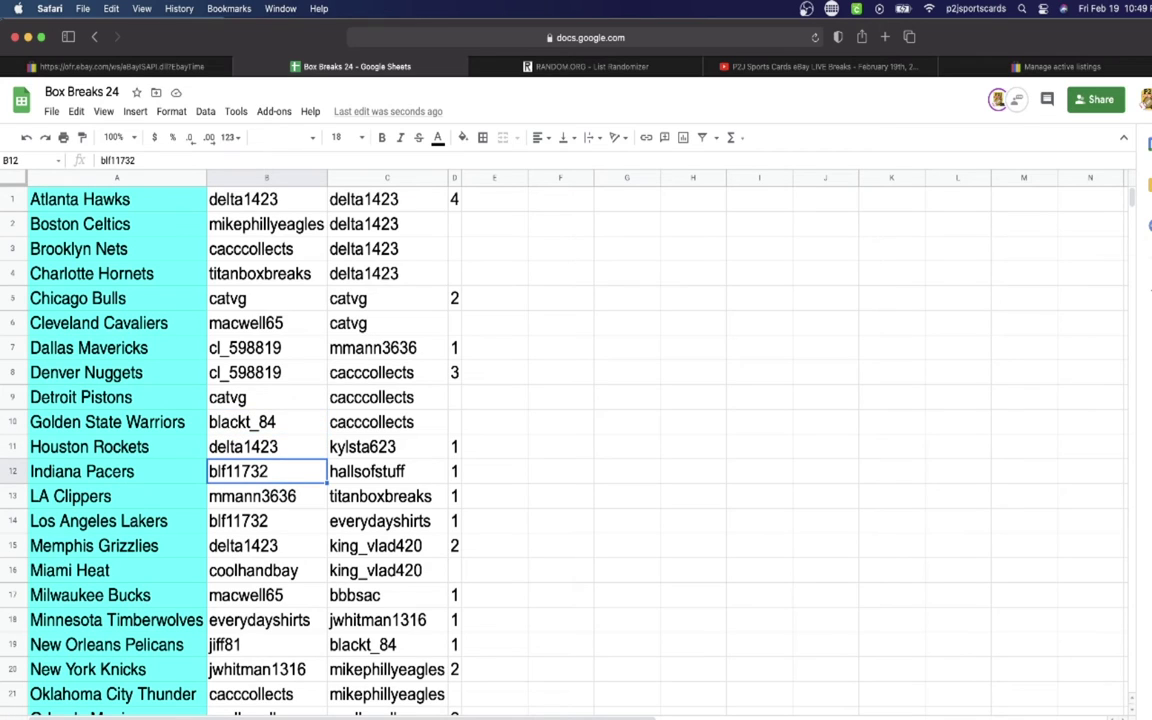
pyautogui.press('Down')
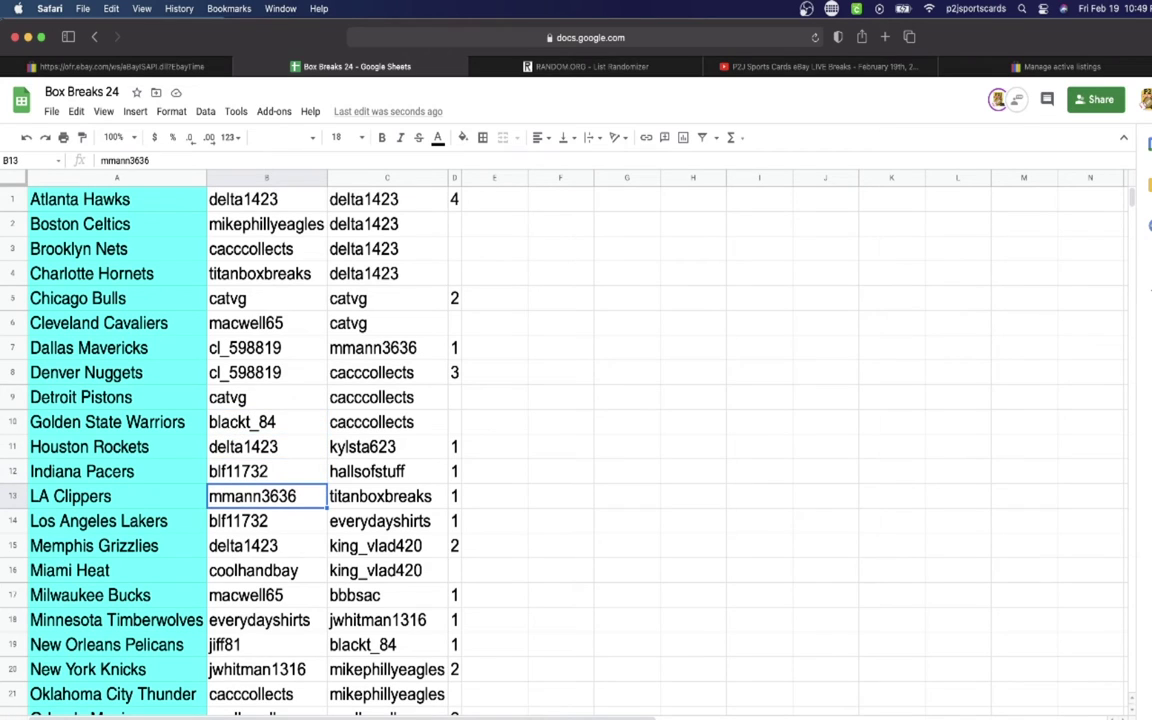
pyautogui.press('Down')
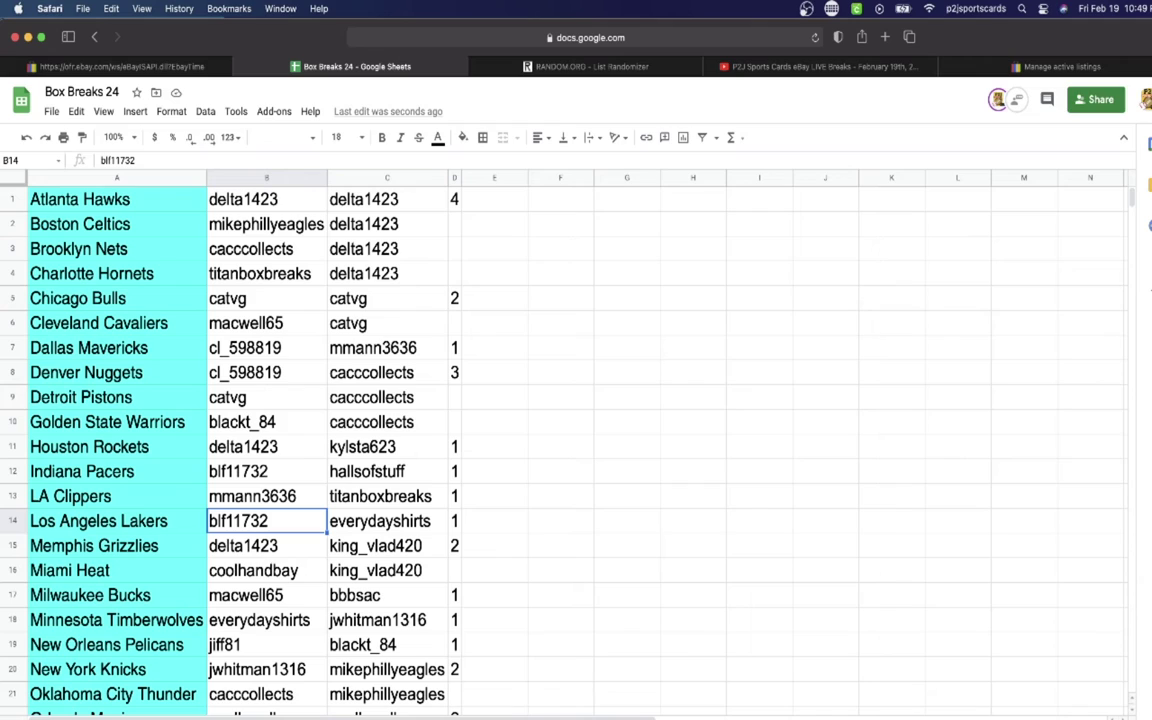
pyautogui.press('Down')
pyautogui.press('Down')
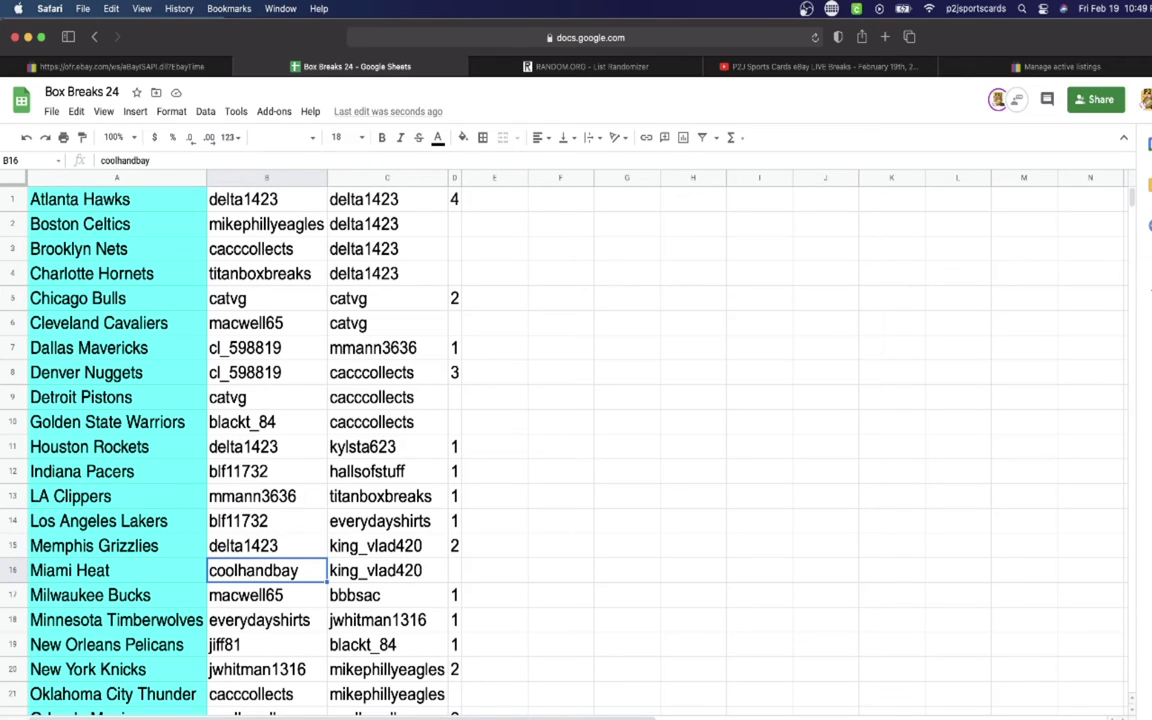
pyautogui.press('Down')
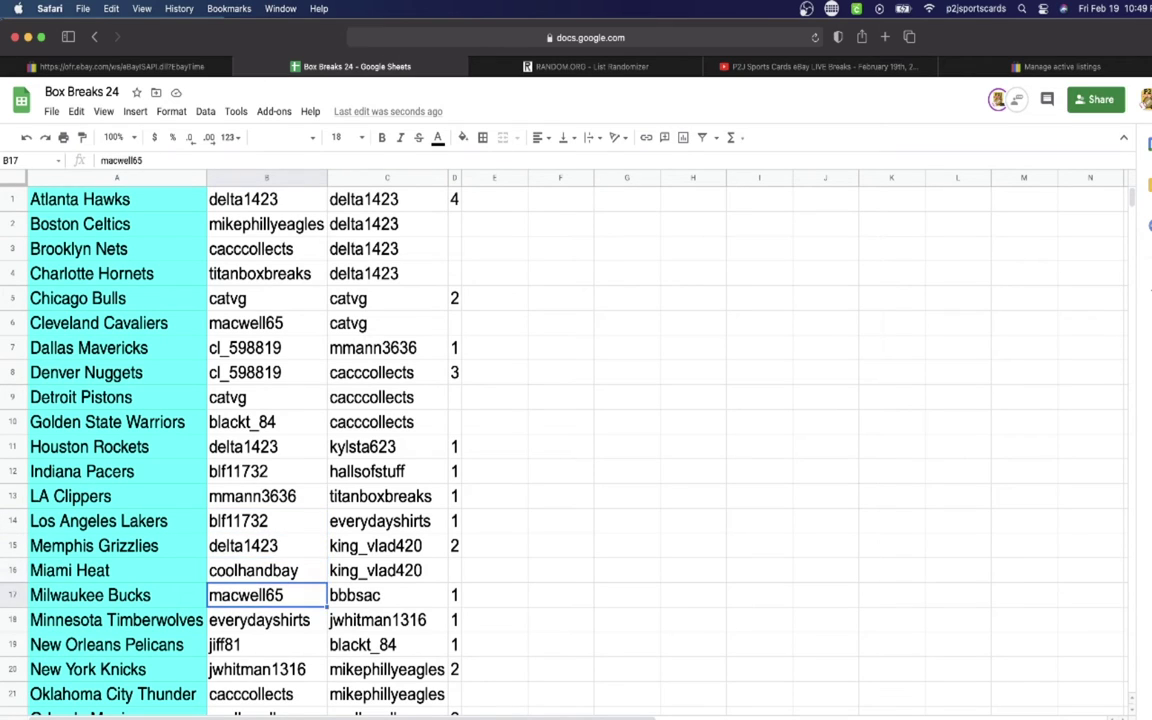
pyautogui.press('Down')
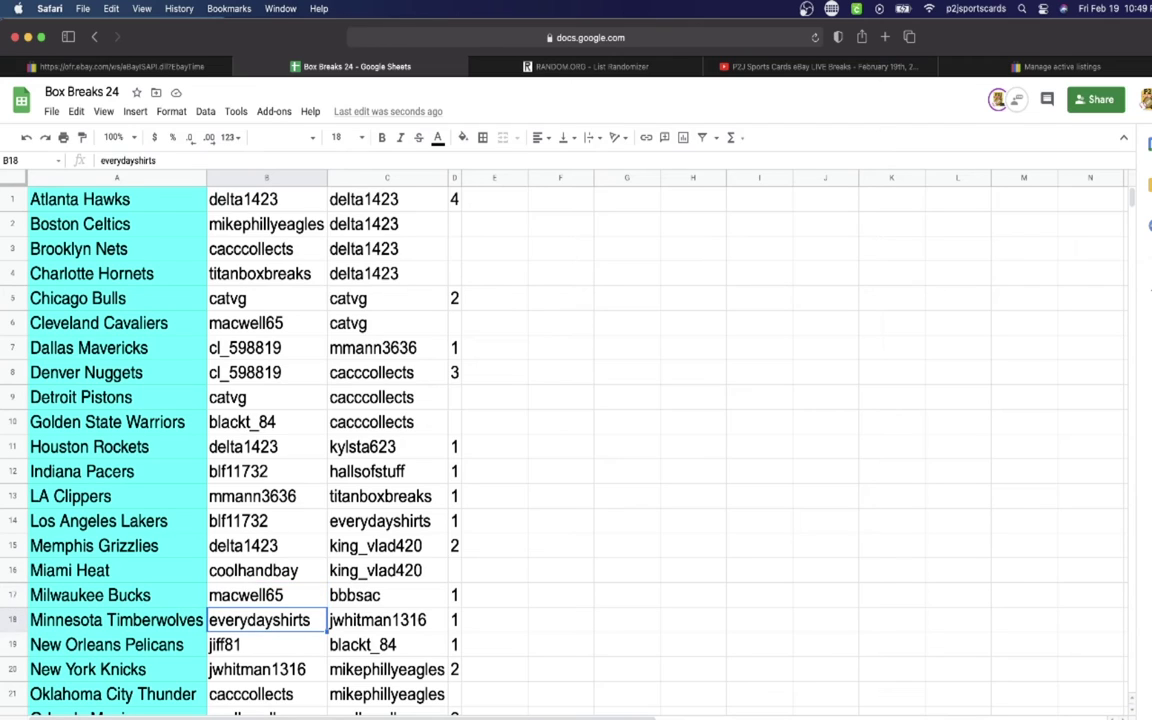
pyautogui.press('Down')
pyautogui.press('Down')
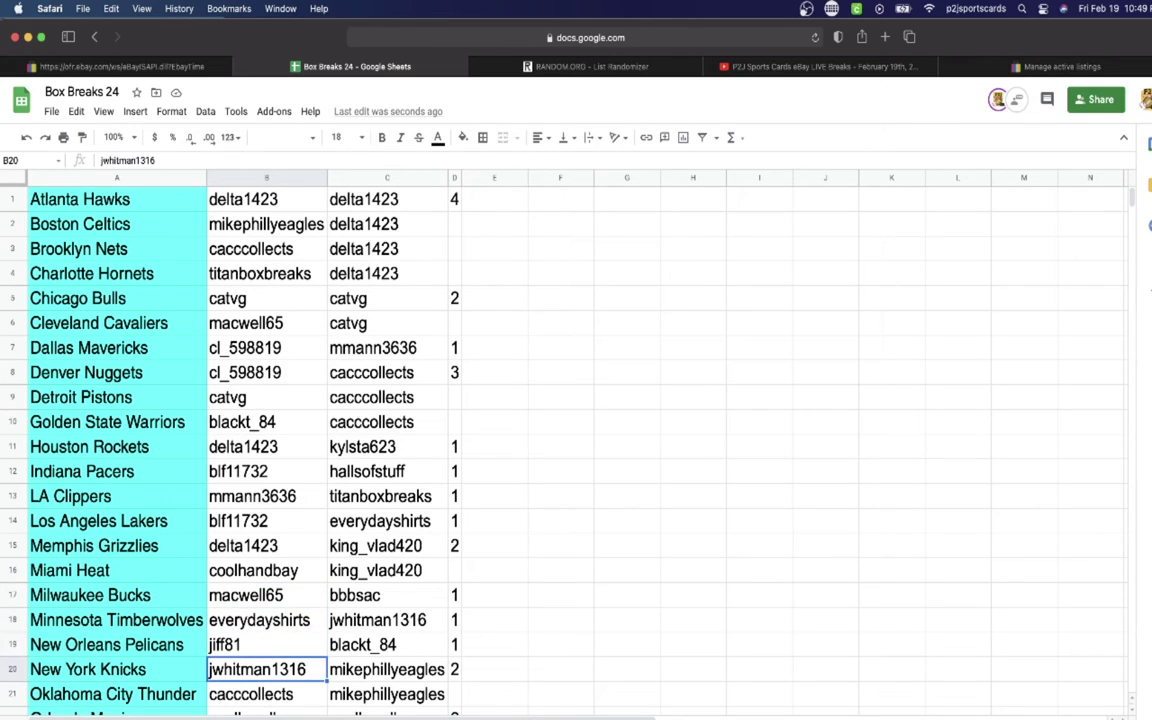
pyautogui.press('Down')
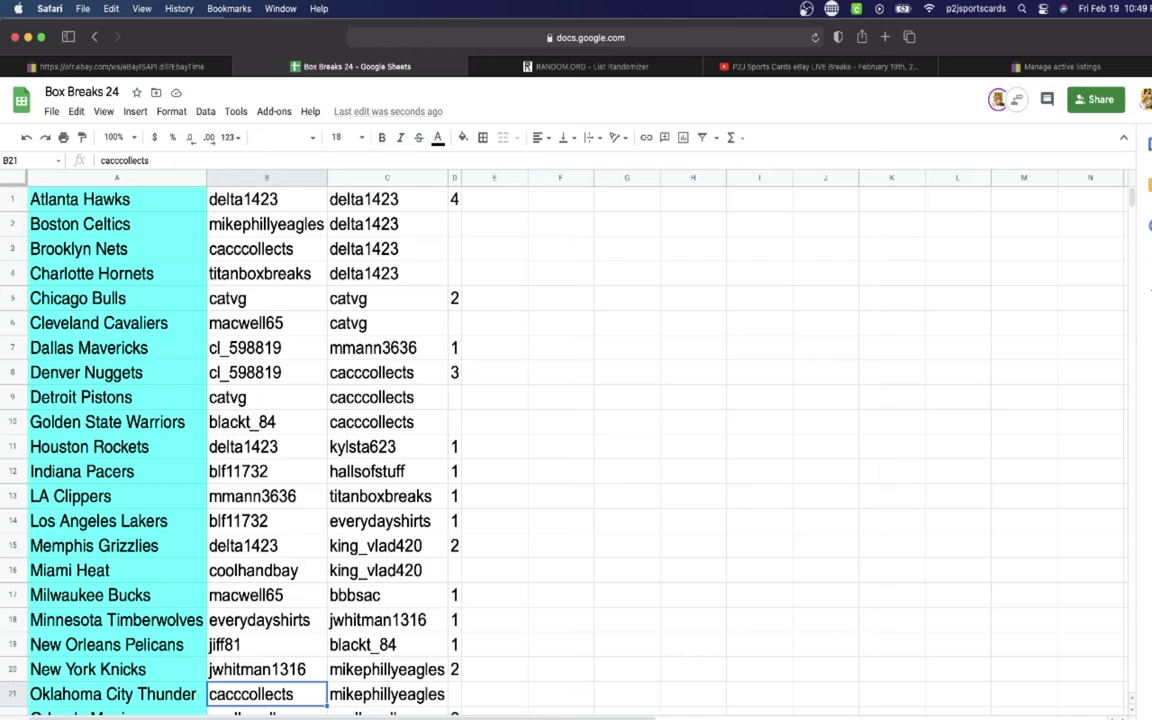
pyautogui.press('Down')
pyautogui.press('Down')
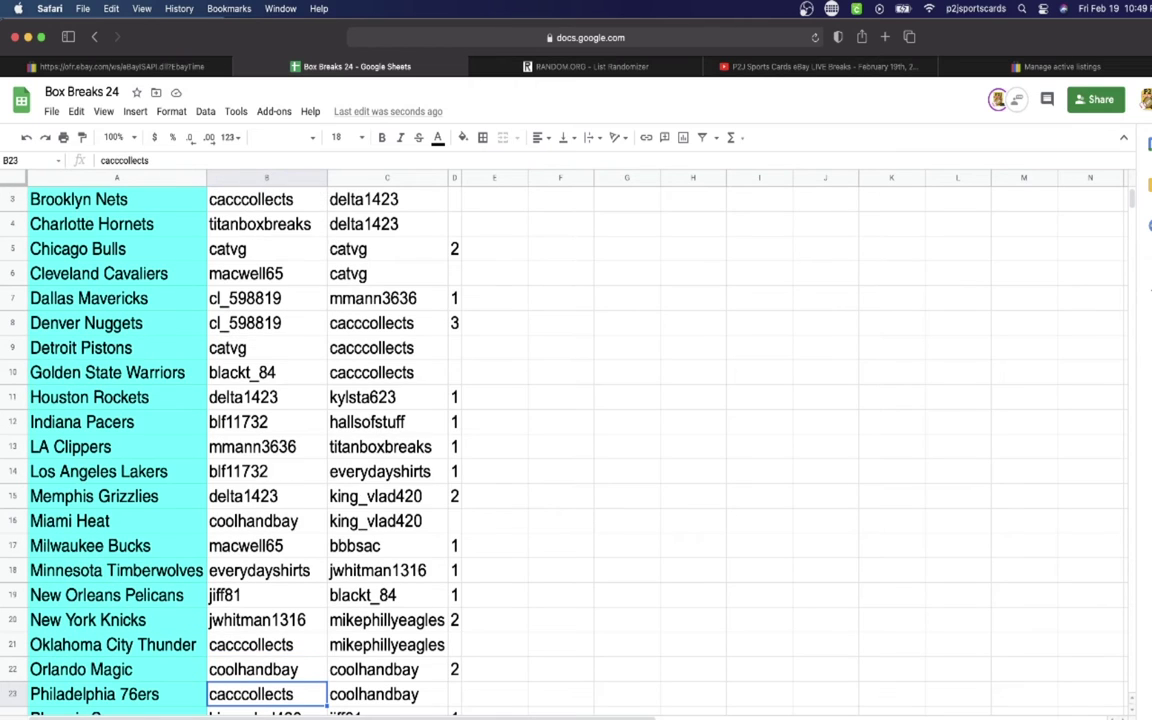
pyautogui.press('Down')
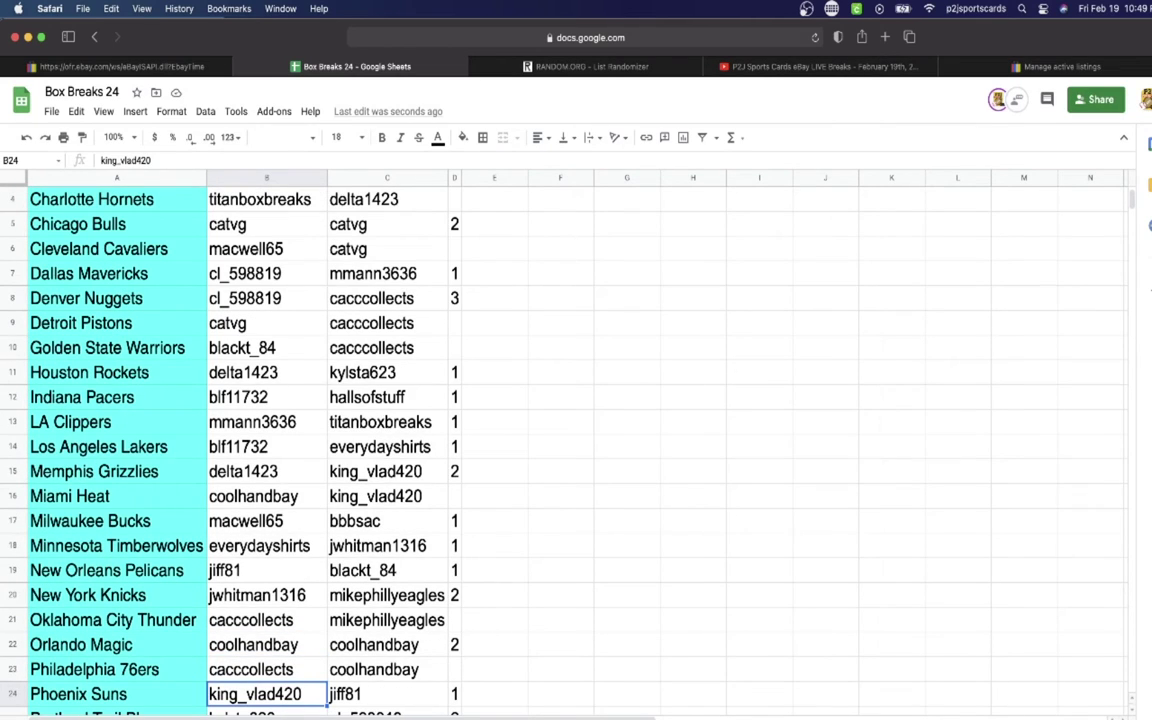
pyautogui.press('Down')
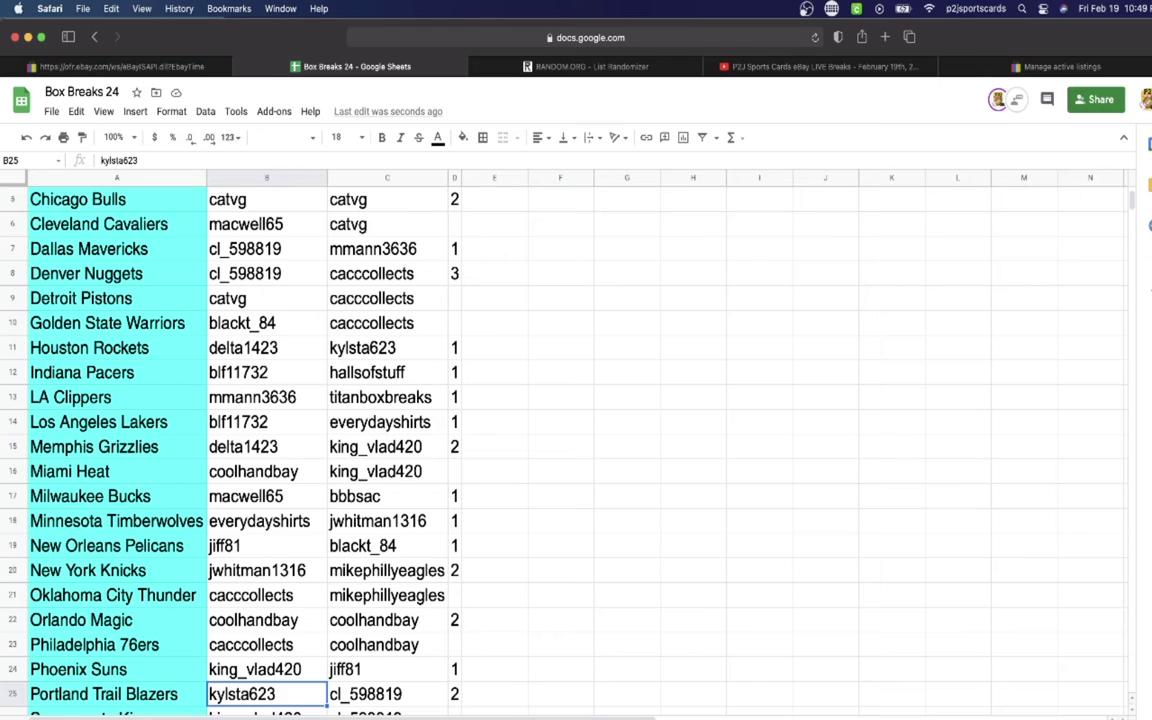
pyautogui.press('Down')
pyautogui.click(246, 714)
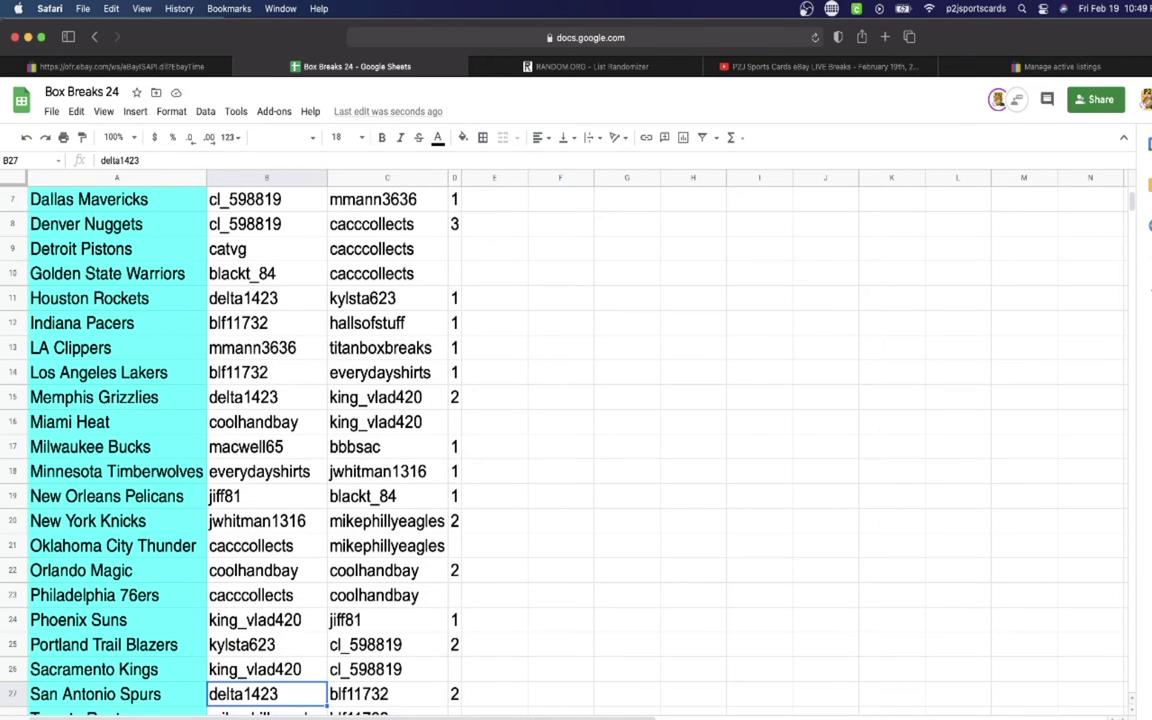
pyautogui.press('Down')
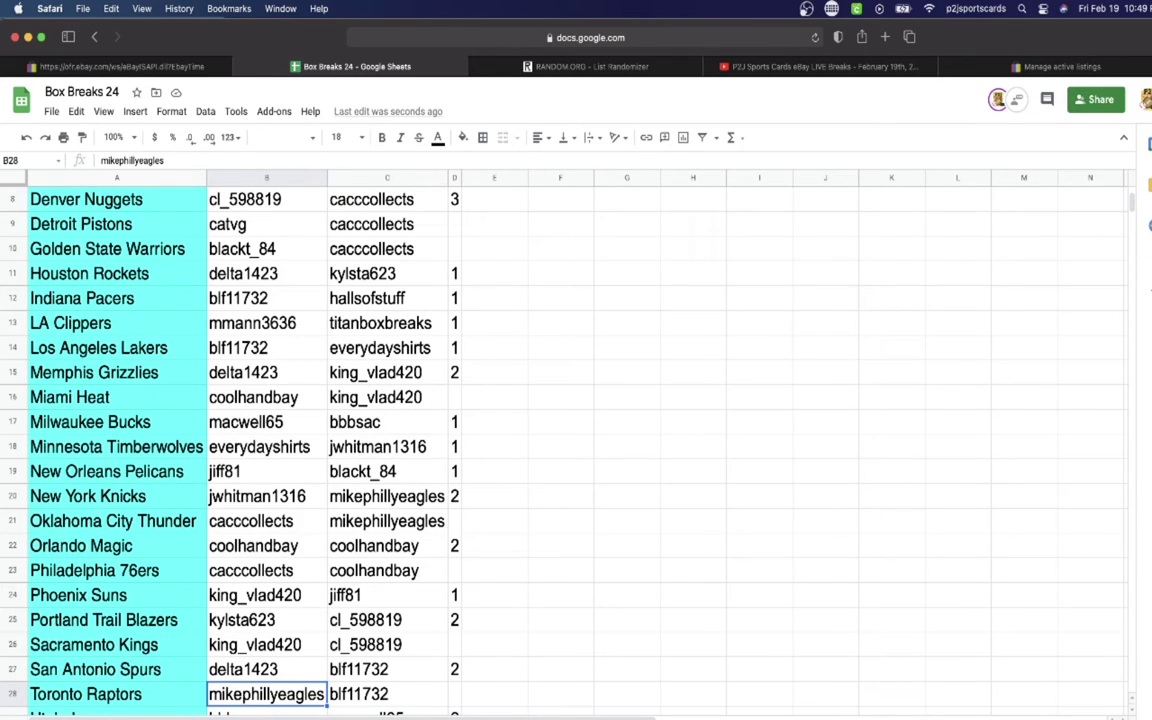
pyautogui.press('Down')
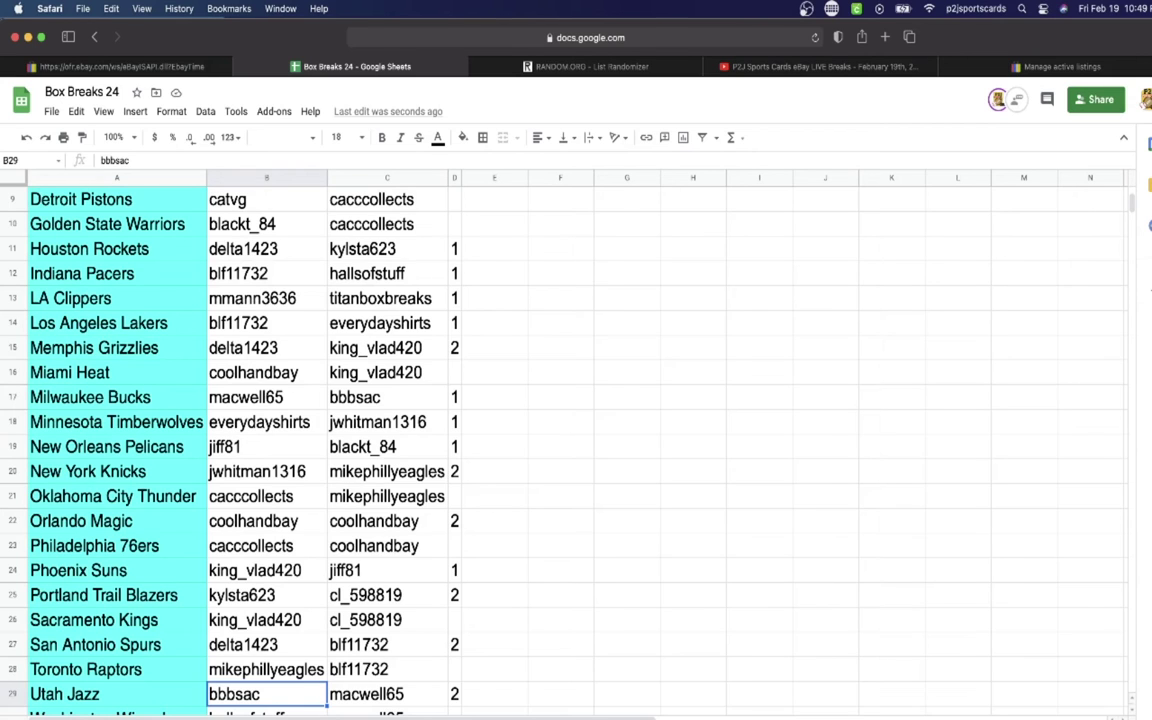
pyautogui.press('Down')
# Return to the Atlanta Hawks assignment in cell B1 at the start of the list
pyautogui.press('Up')
pyautogui.press('Up')
pyautogui.press('Up')
pyautogui.press('Up')
pyautogui.press('Up')
pyautogui.press('Up')
pyautogui.press('Up')
pyautogui.press('Up')
pyautogui.press('Up')
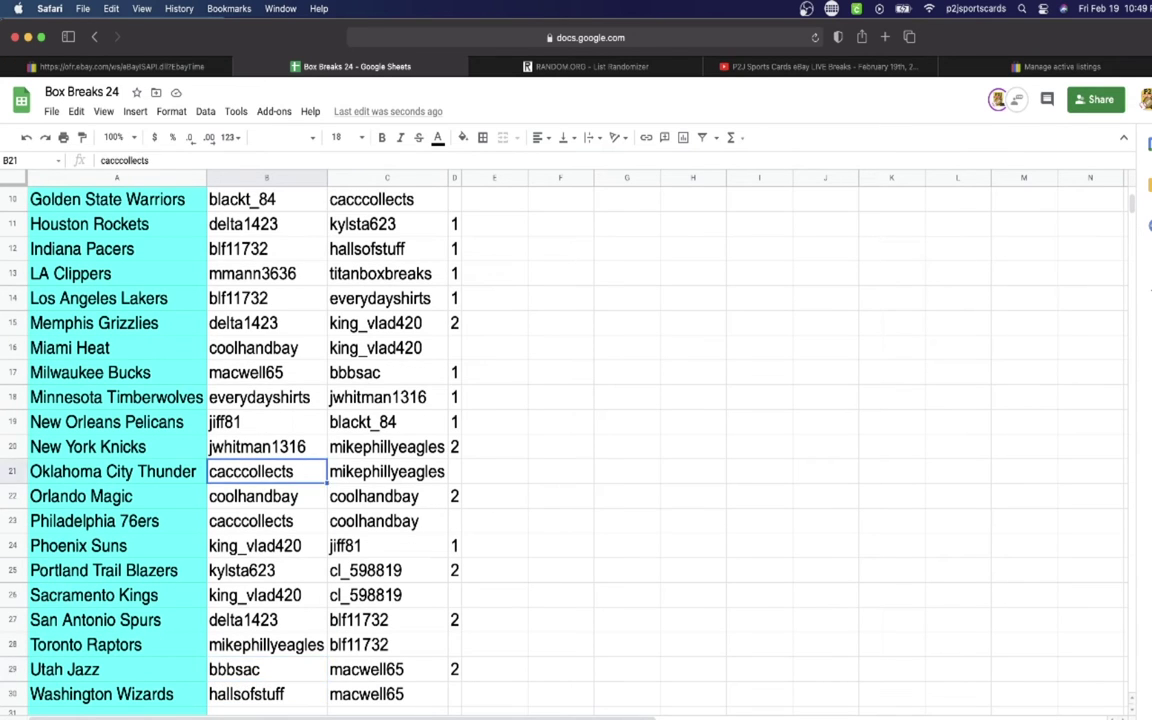
pyautogui.press('Up')
pyautogui.press('Up')
pyautogui.press('Up')
pyautogui.press('Up')
pyautogui.press('Up')
pyautogui.press('Up')
pyautogui.press('Up')
pyautogui.press('Up')
pyautogui.press('Up')
pyautogui.press('Up')
pyautogui.press('Up')
pyautogui.press('Up')
pyautogui.press('Up')
pyautogui.press('Up')
pyautogui.press('Up')
pyautogui.press('Up')
pyautogui.press('Up')
pyautogui.press('Up')
pyautogui.press('Up')
pyautogui.press('Up')
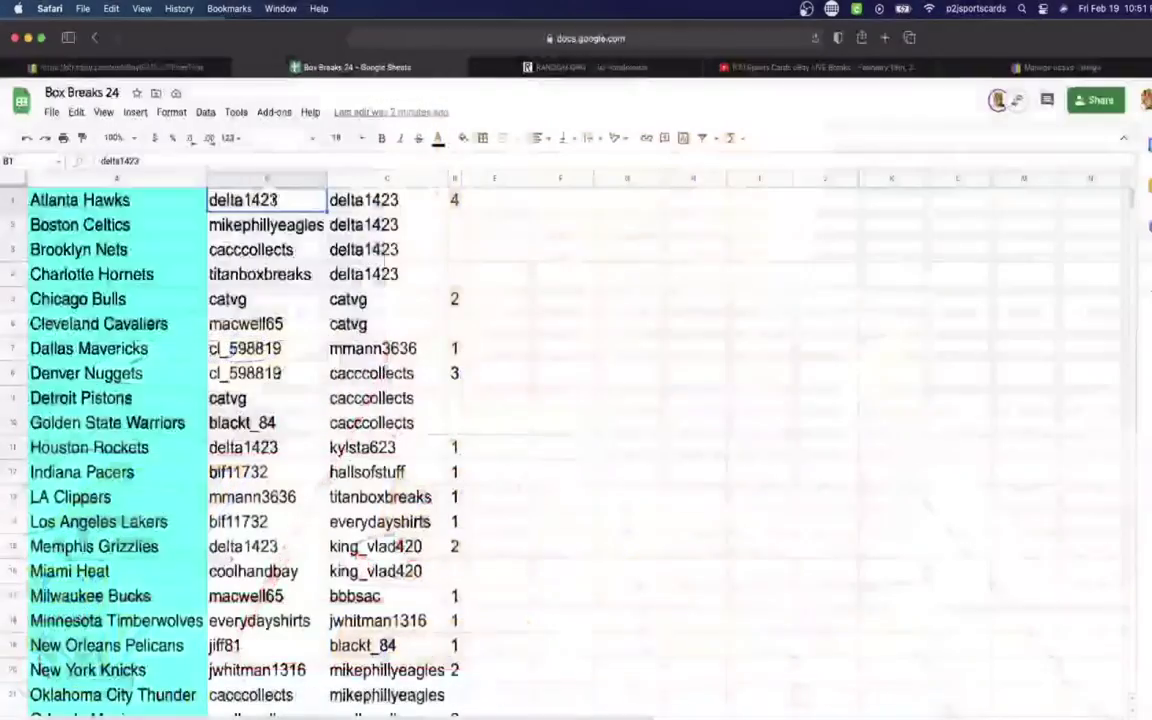
# Make the participant name assigned to the Phoenix Suns in column B bold
pyautogui.scroll(-5, 274, 200)
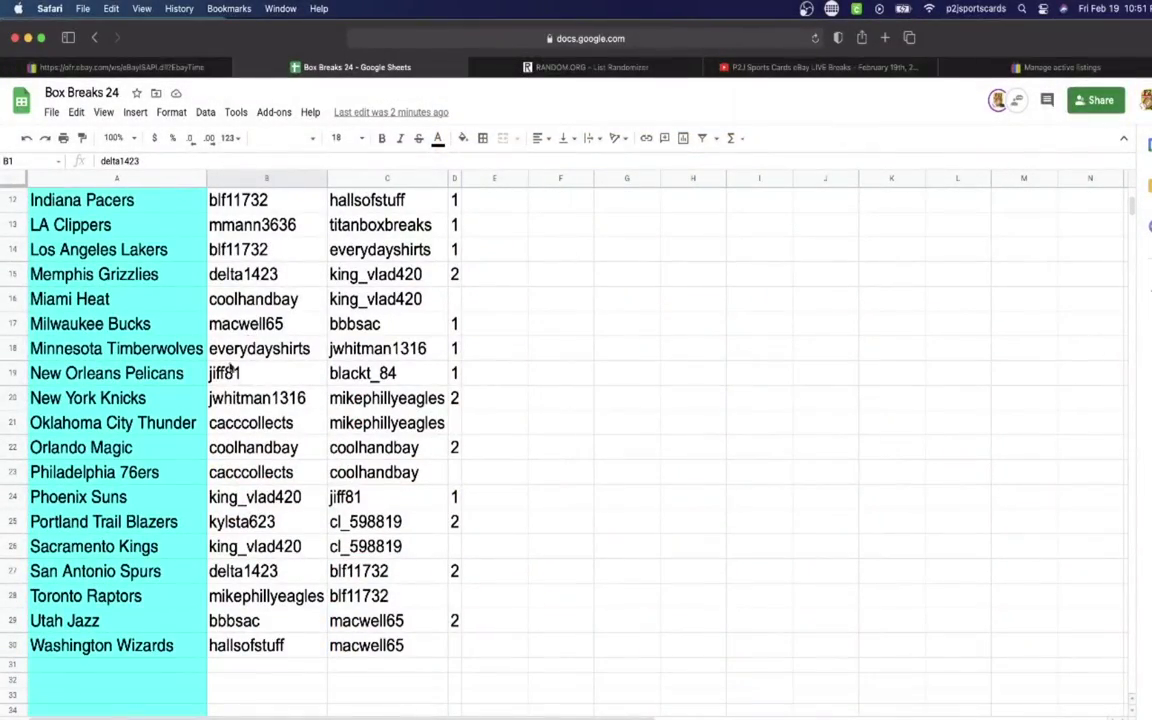
pyautogui.click(232, 498)
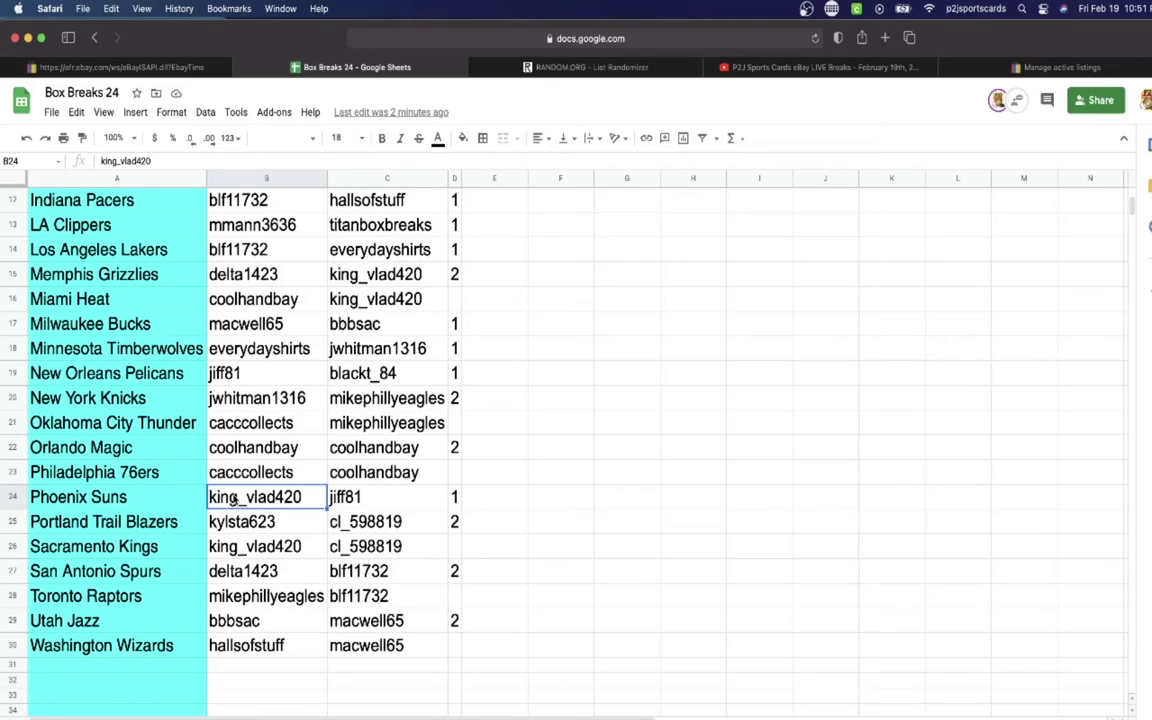
pyautogui.click(382, 139)
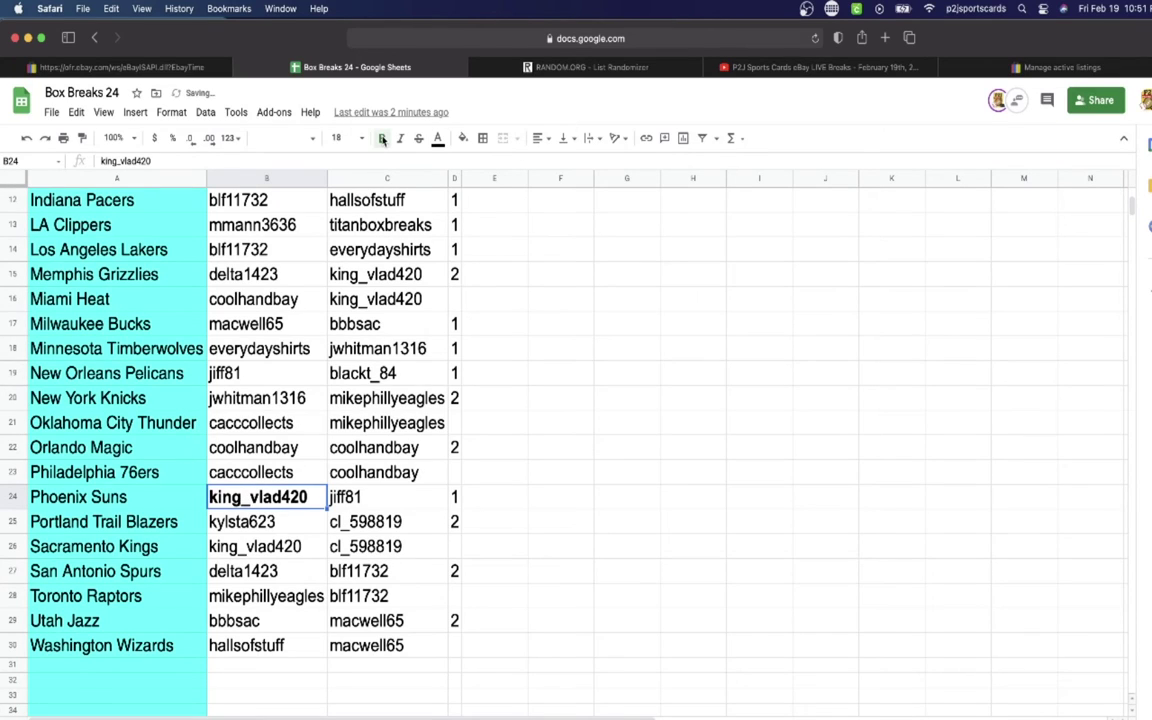